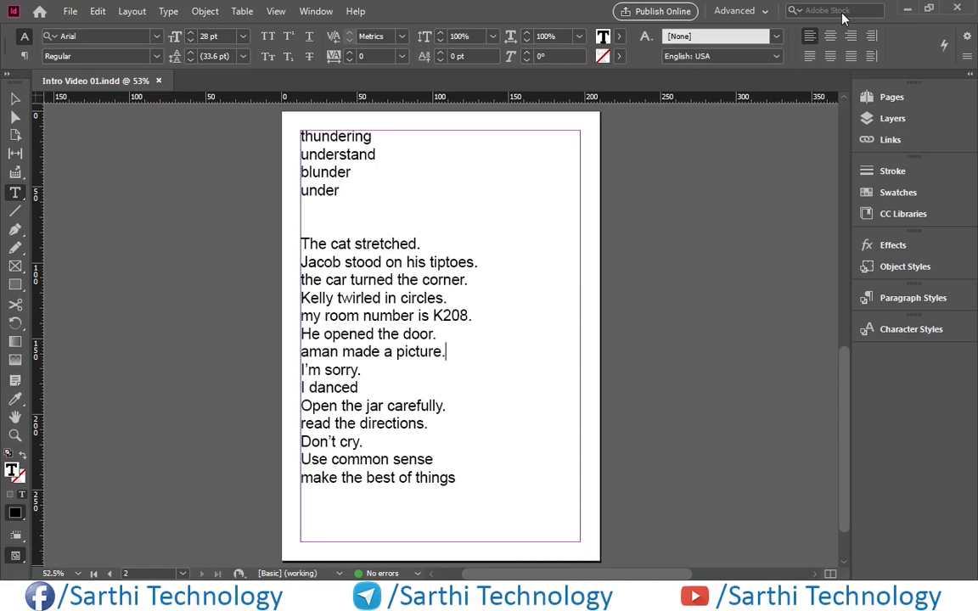
- Look over the Locations metacharacters available for a GREP search in Find/Change, and close the dialog
key(ctrl+f)
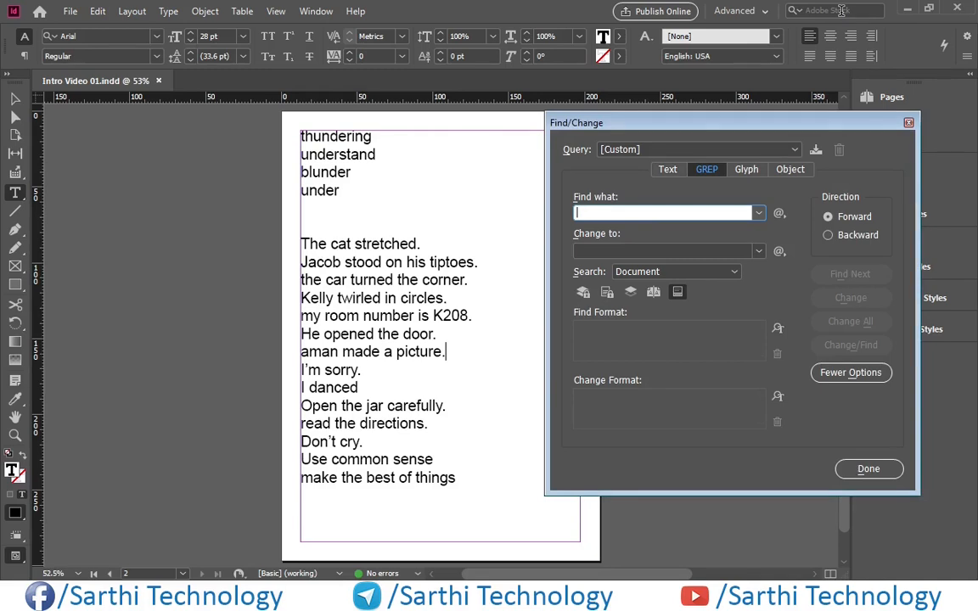
click(780, 213)
mouse_move(843, 440)
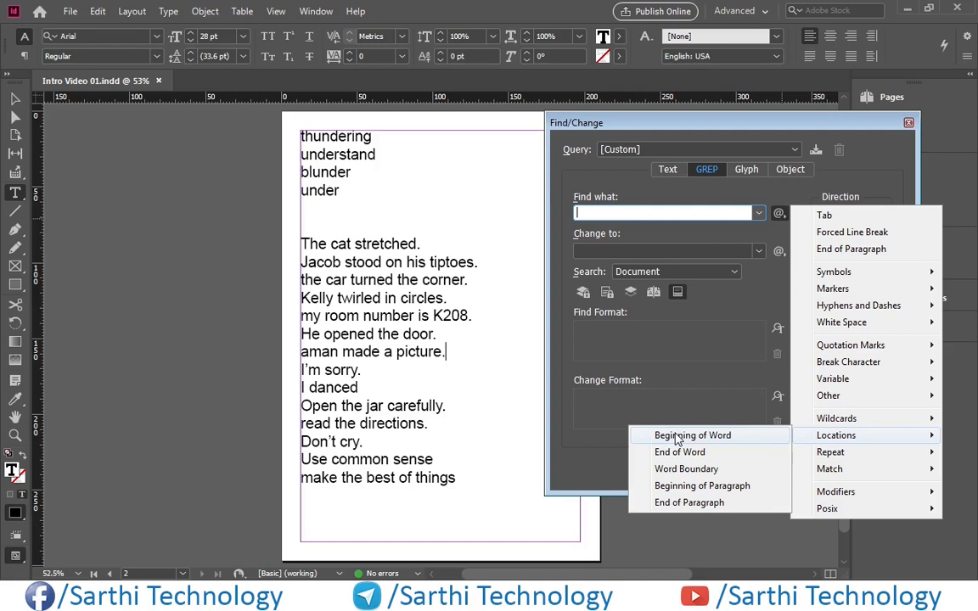
click(737, 304)
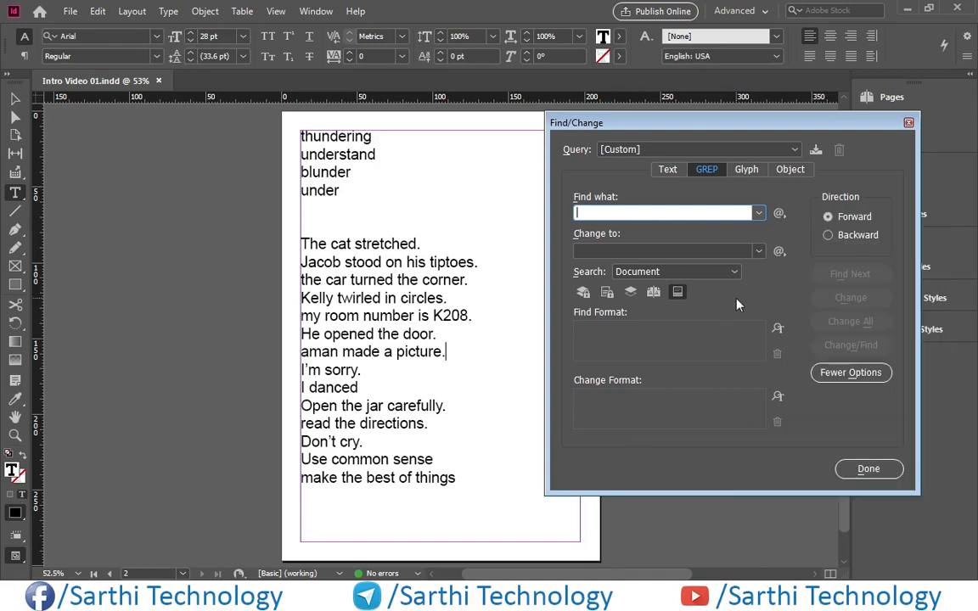
click(847, 471)
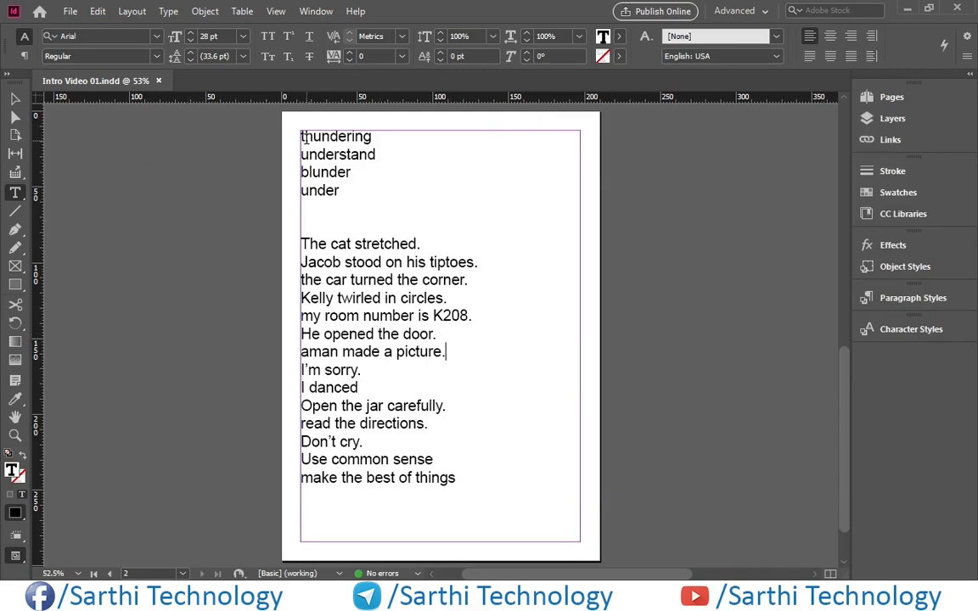
- Highlight the first word "thundering" and the standalone word "under" in the word list, and clear the selection
drag(301, 136, 374, 137)
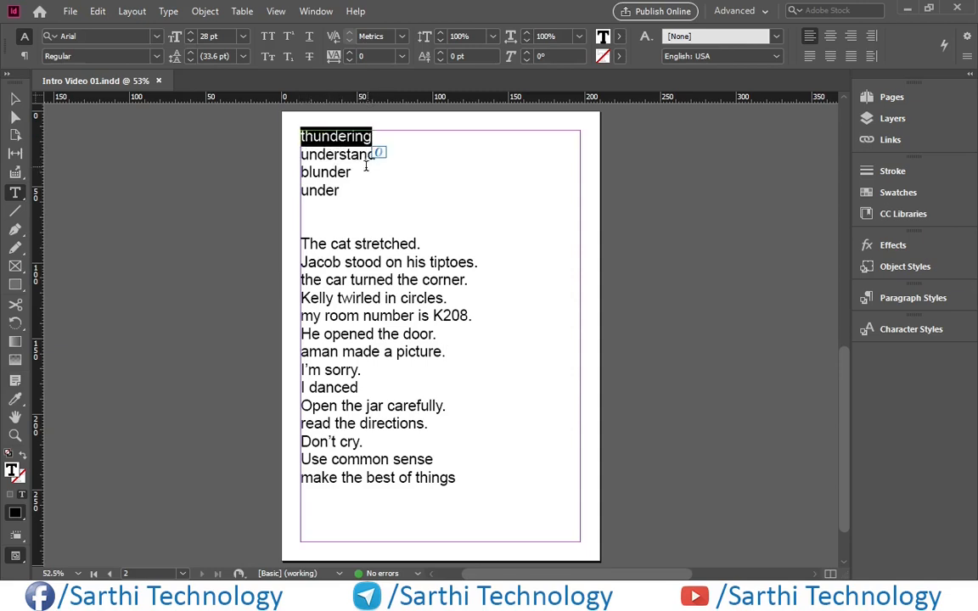
click(327, 147)
click(331, 172)
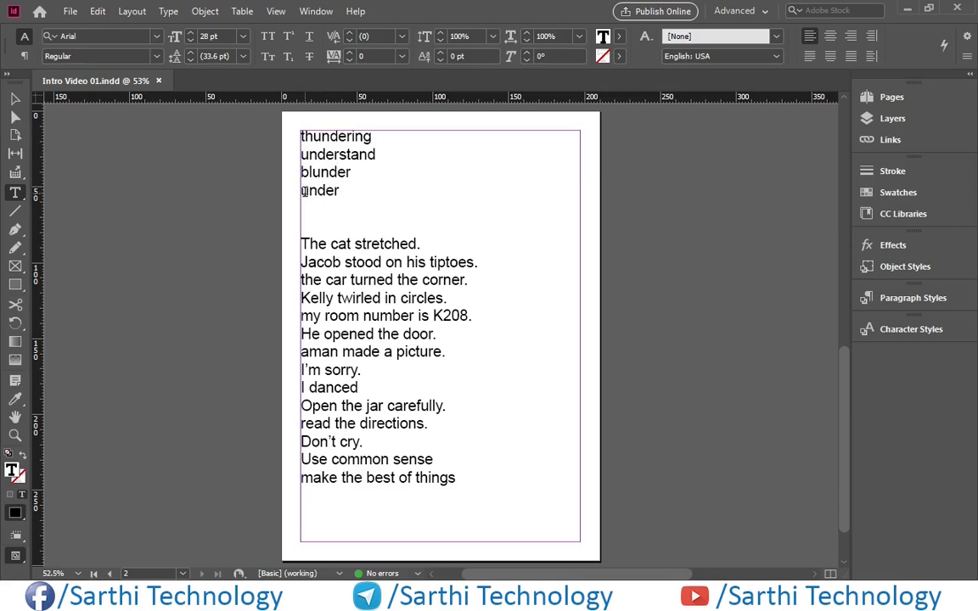
drag(302, 191, 333, 198)
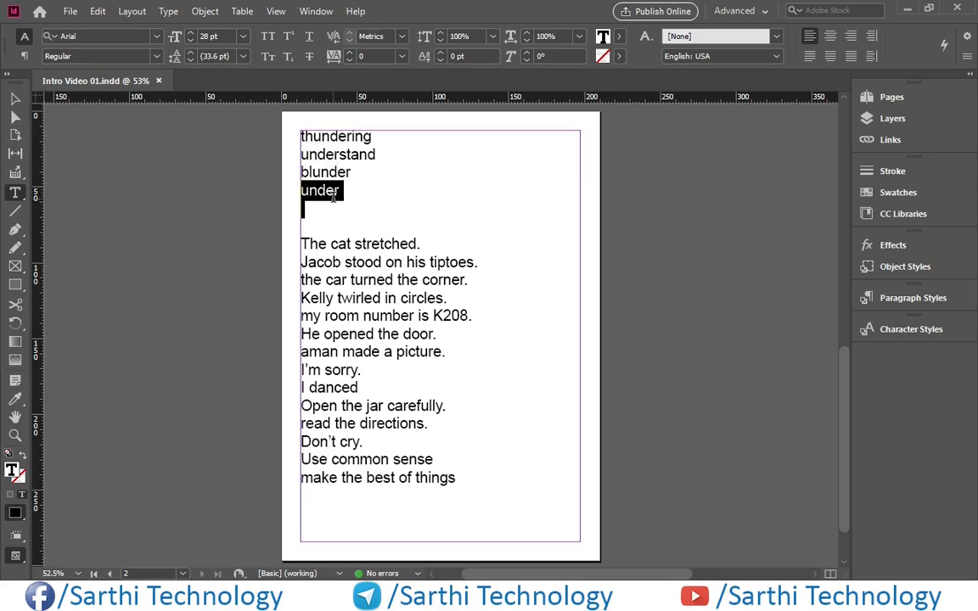
click(324, 144)
- Highlight just the letters "under" inside the word "thundering"
click(311, 137)
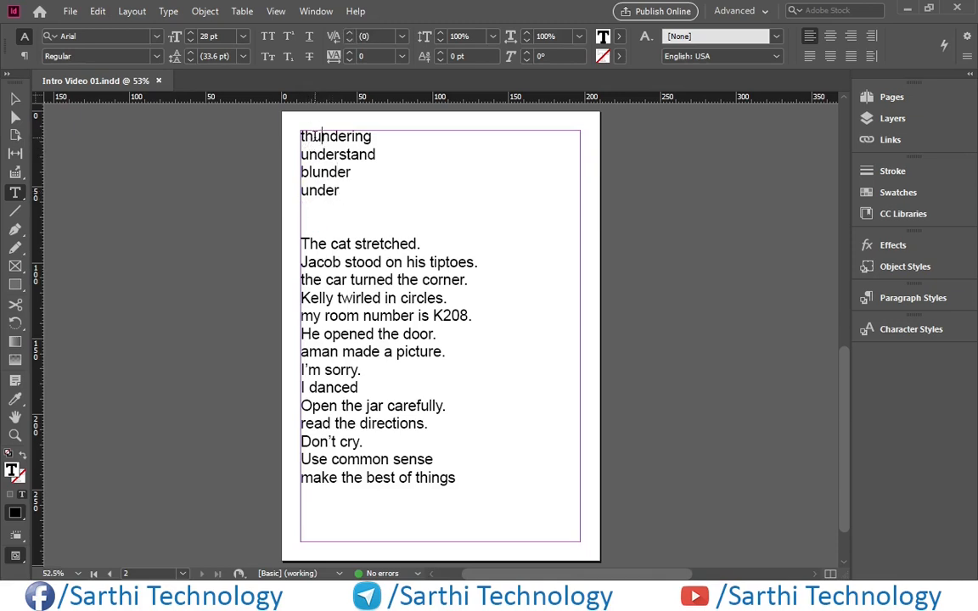
key(shift+Right)
key(shift+Right)
key(shift+Right)
key(shift+Right)
key(shift+Right)
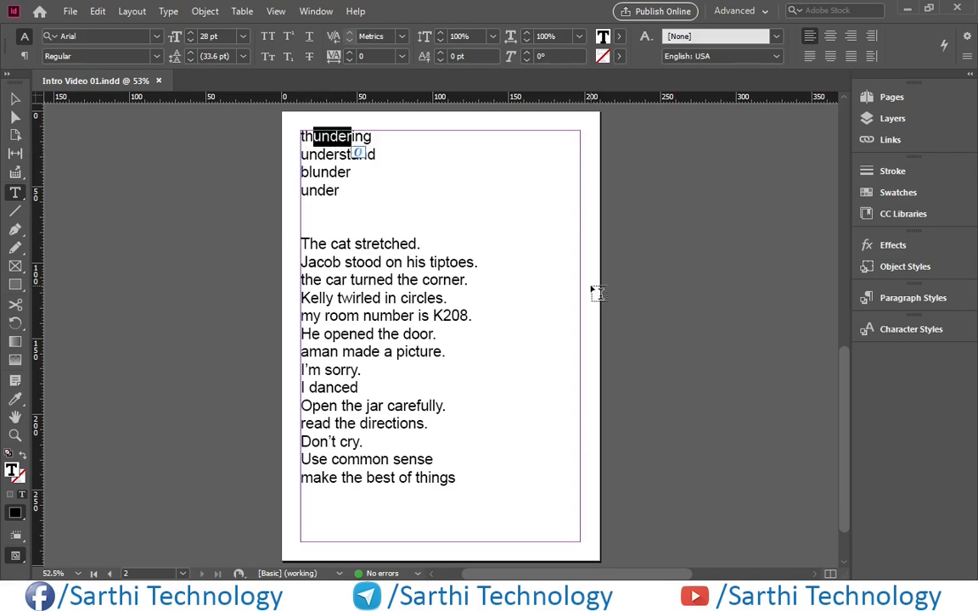
key(Right)
key(Left)
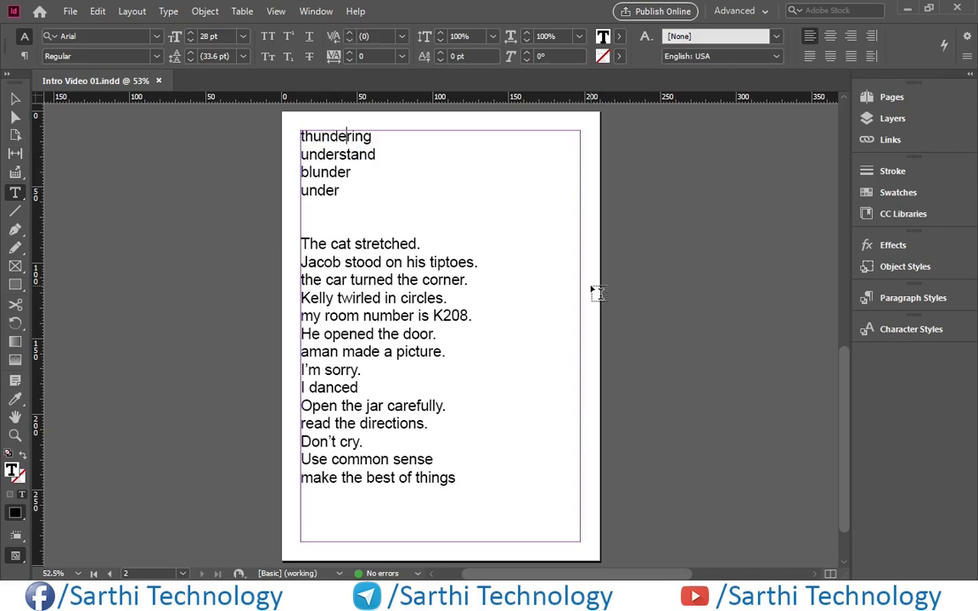
- Highlight the letters "under" at the beginning of the word "understand"
key(Down)
key(Left)
key(shift+Left)
key(shift+Left)
key(shift+Left)
key(shift+Left)
key(shift+Left)
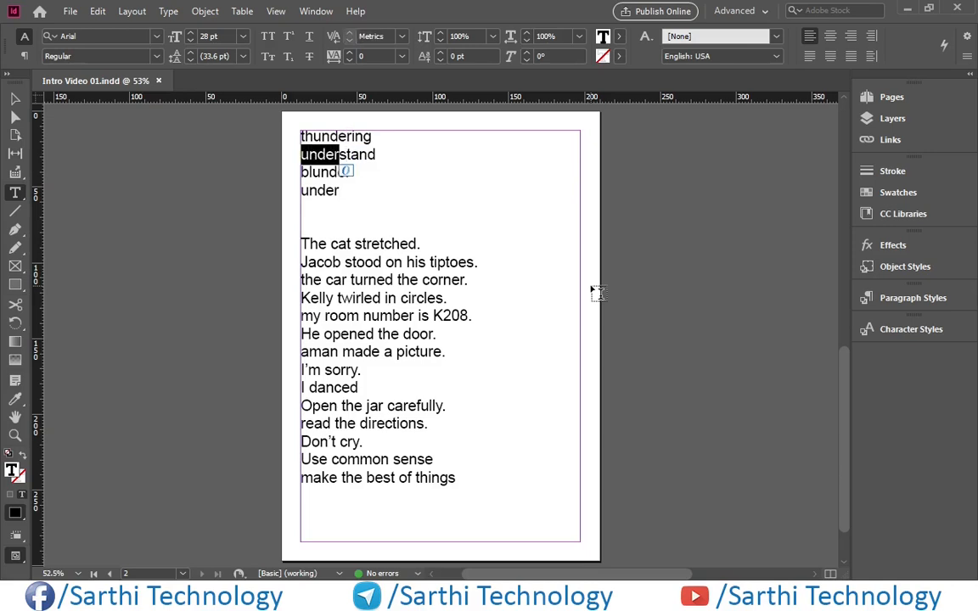
key(Right)
- Highlight the letters "under" at the end of the word "blunder"
key(Down)
key(Left)
key(Left)
key(Left)
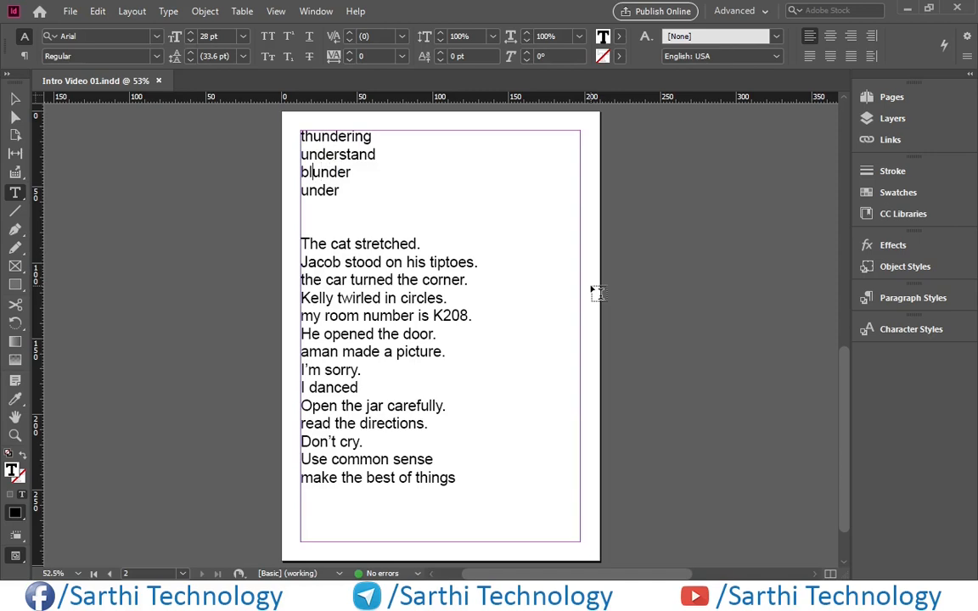
key(shift+Right)
key(shift+Right)
key(shift+Right)
key(shift+Right)
key(shift+Right)
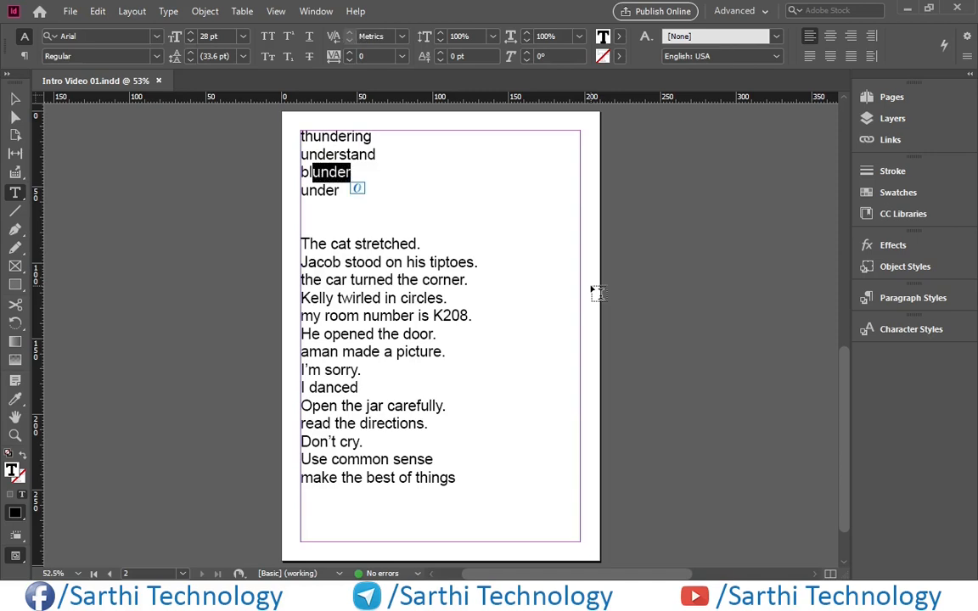
key(Right)
- Highlight the complete word "under" on the fourth line
key(Down)
key(shift+Left)
key(shift+Left)
key(shift+Left)
key(shift+Left)
key(shift+Left)
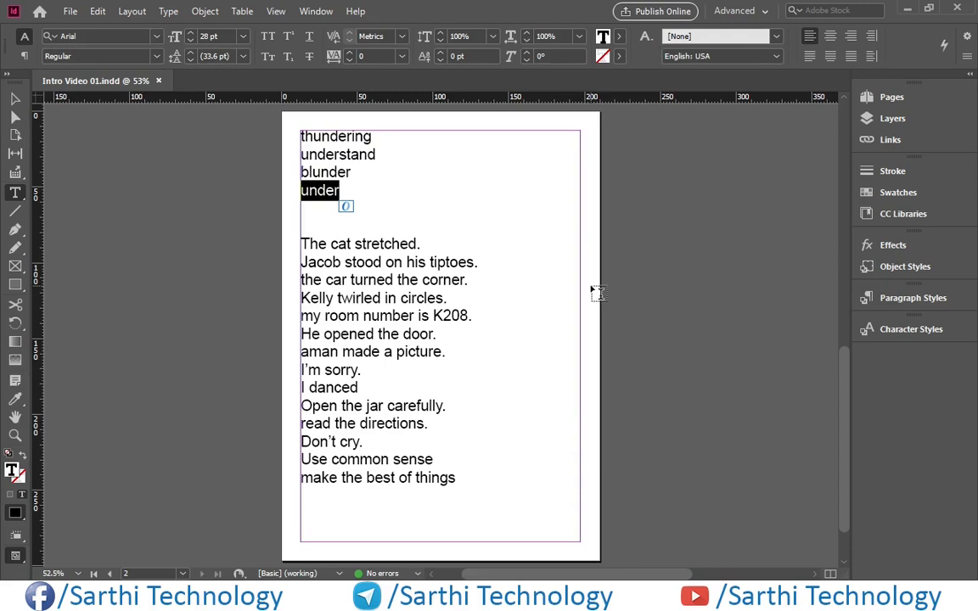
- Return to the first line and highlight the letters "under" in the middle of "thundering" again
key(Up)
key(Up)
key(Up)
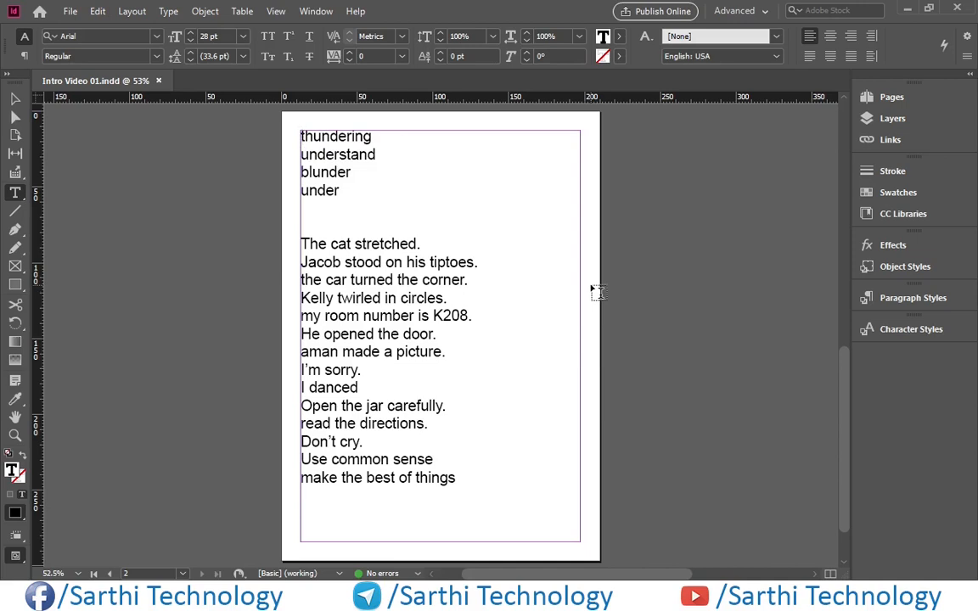
key(Right)
key(Right)
key(Right)
key(Left)
key(shift+Right)
key(shift+Right)
key(shift+Right)
key(shift+Right)
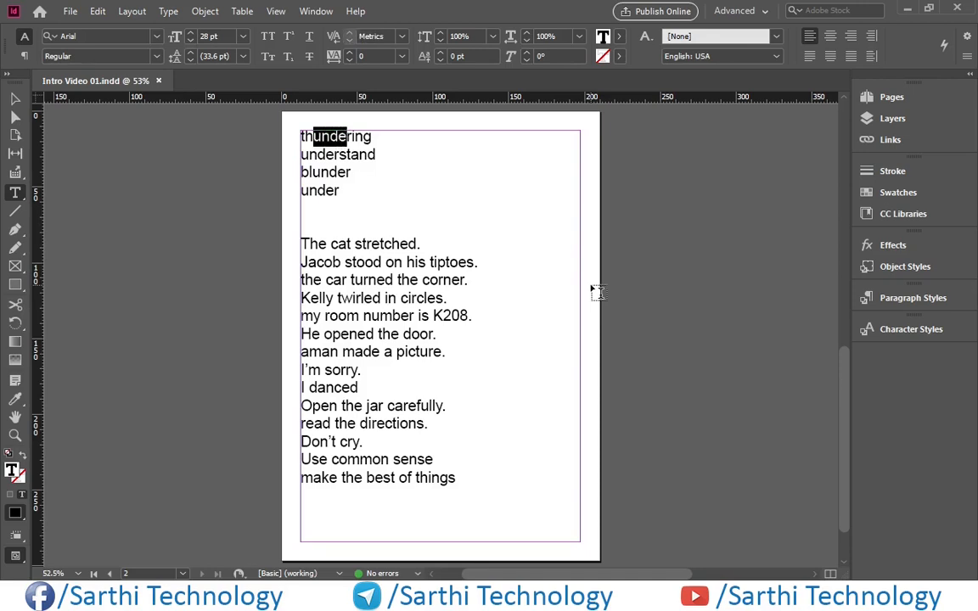
key(shift+Right)
key(Right)
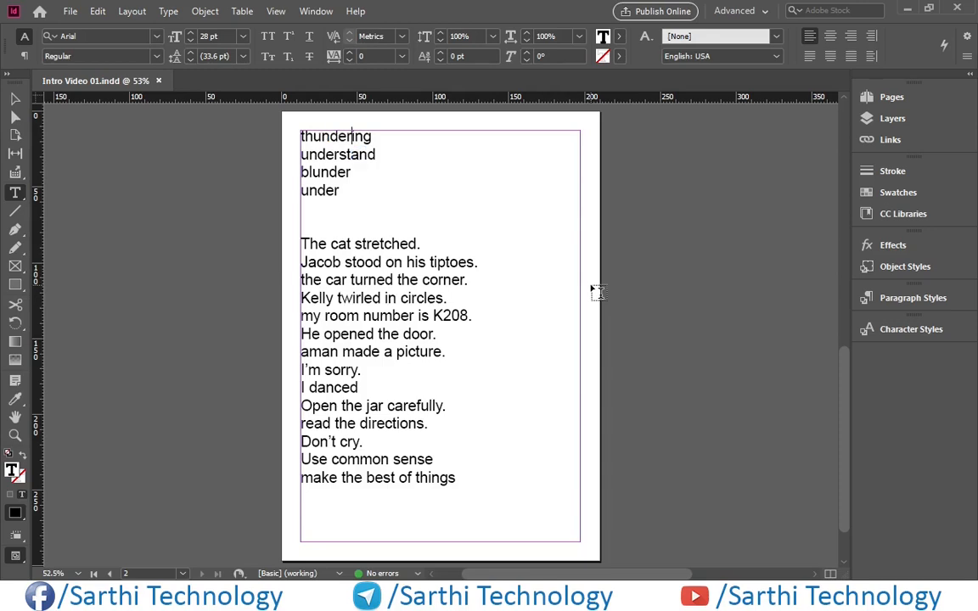
- Highlight the letters "under" that start the word "understand" once more
key(Down)
key(Left)
key(Left)
key(shift+Left)
key(shift+Left)
key(shift+Left)
key(shift+Left)
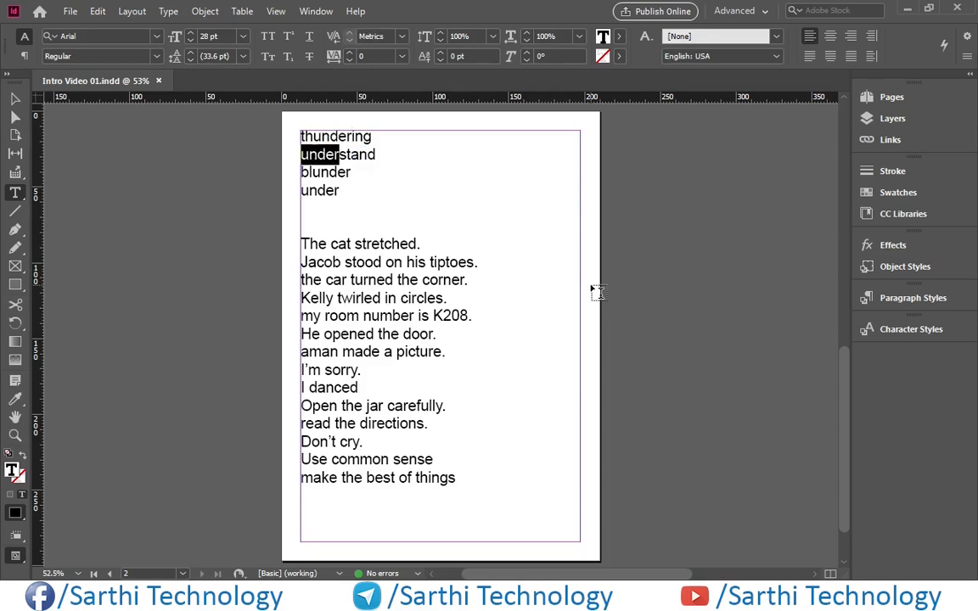
key(shift+Left)
key(Right)
- Skip "blunder" and highlight the standalone word "under" on the fourth line again
key(Down)
key(Down)
key(Left)
key(Left)
key(Left)
key(Left)
key(Left)
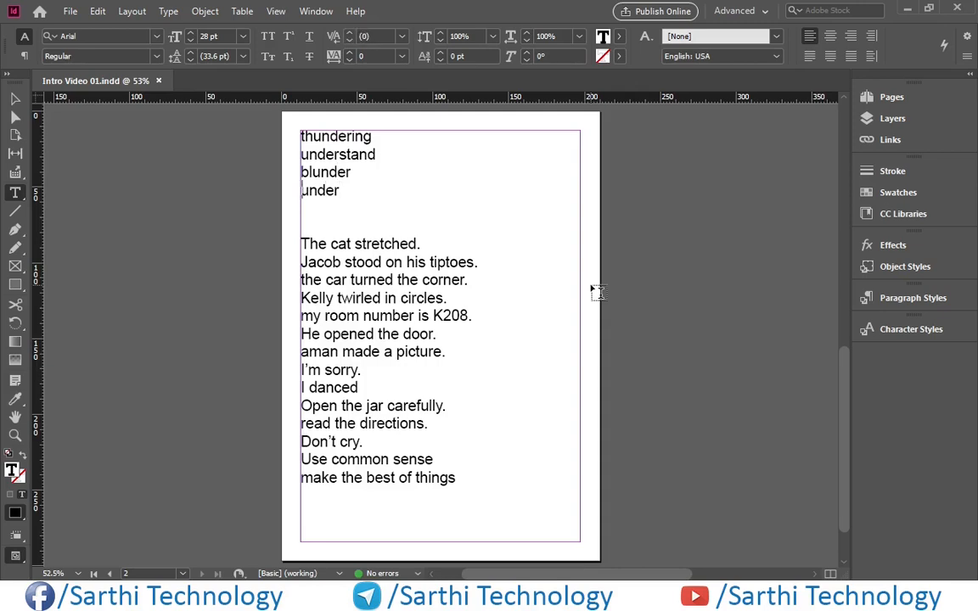
key(shift+Right)
key(shift+Right)
key(shift+Right)
key(shift+Right)
key(shift+Right)
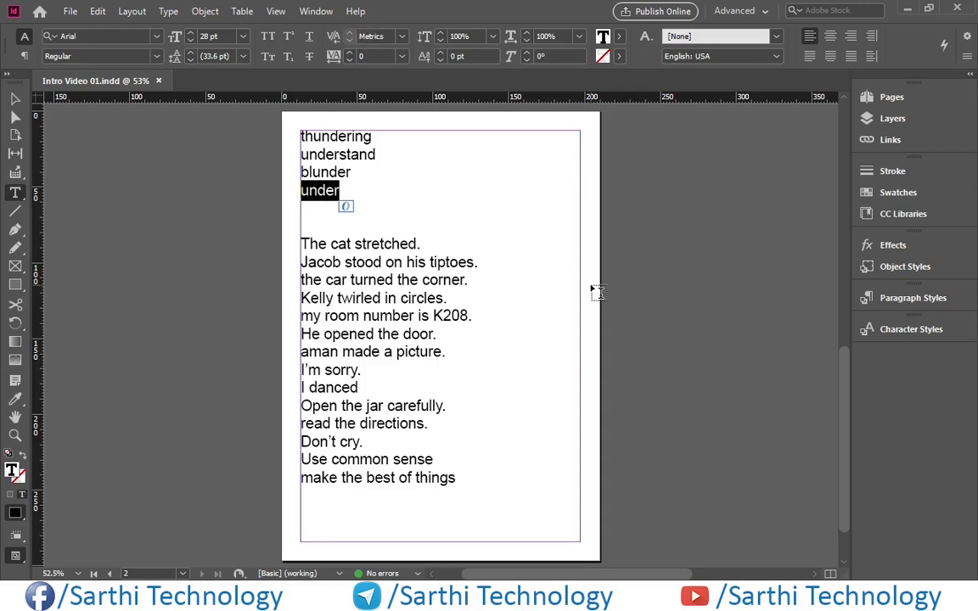
- From the start of the text, run a GREP search for \<under using the Beginning of Word location, and find the next two matches
key(Up)
key(Up)
key(Up)
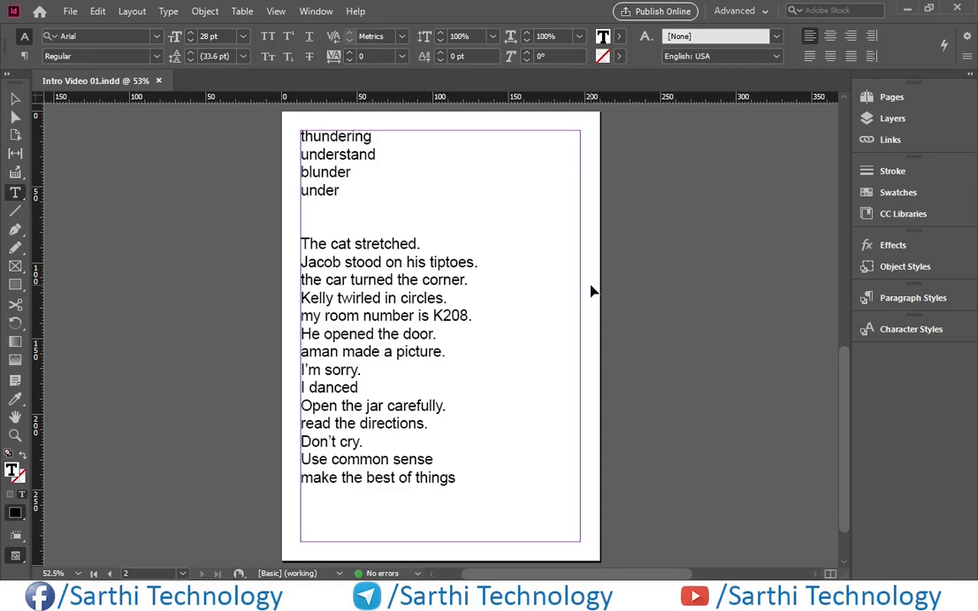
key(ctrl+f)
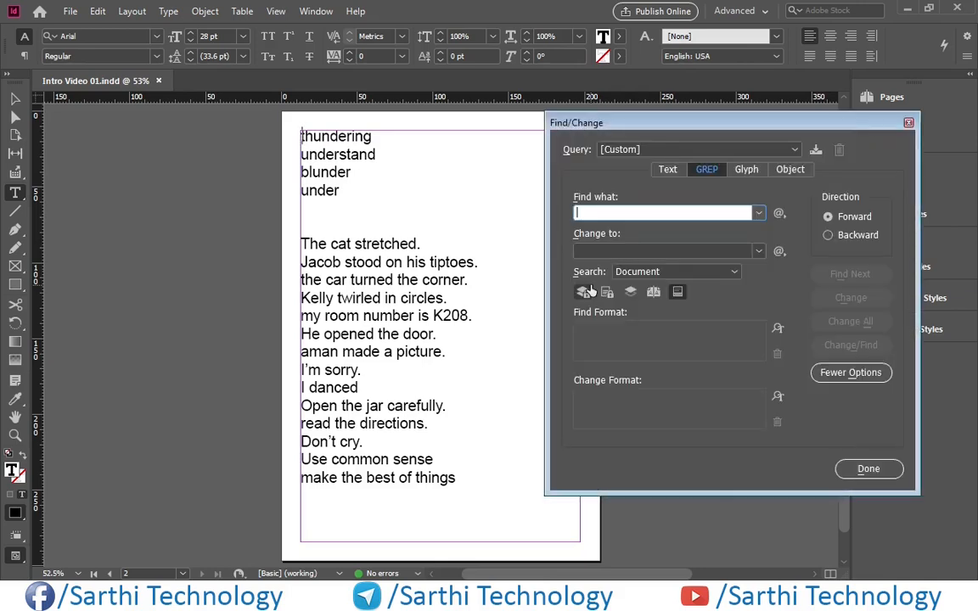
click(779, 214)
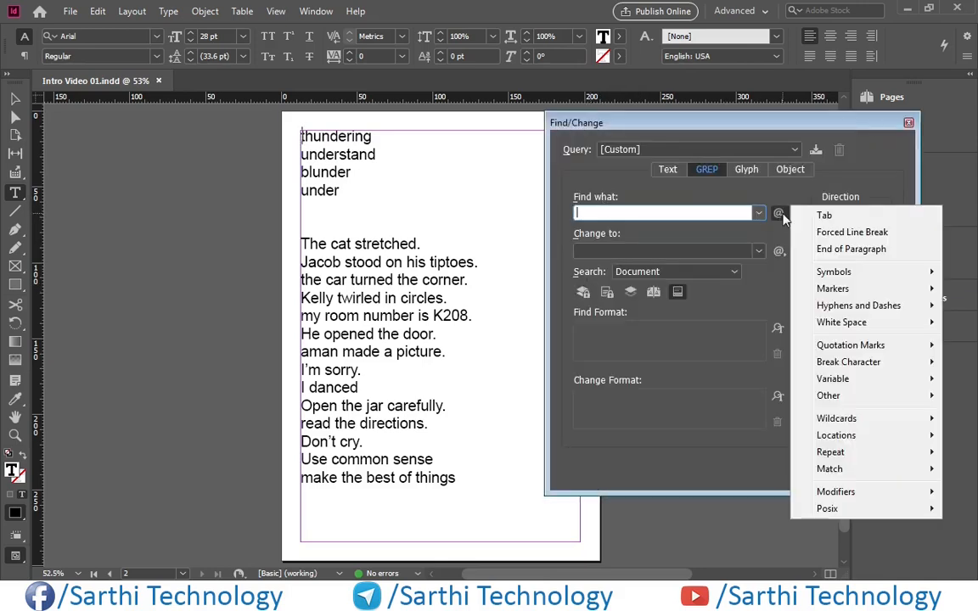
mouse_move(832, 436)
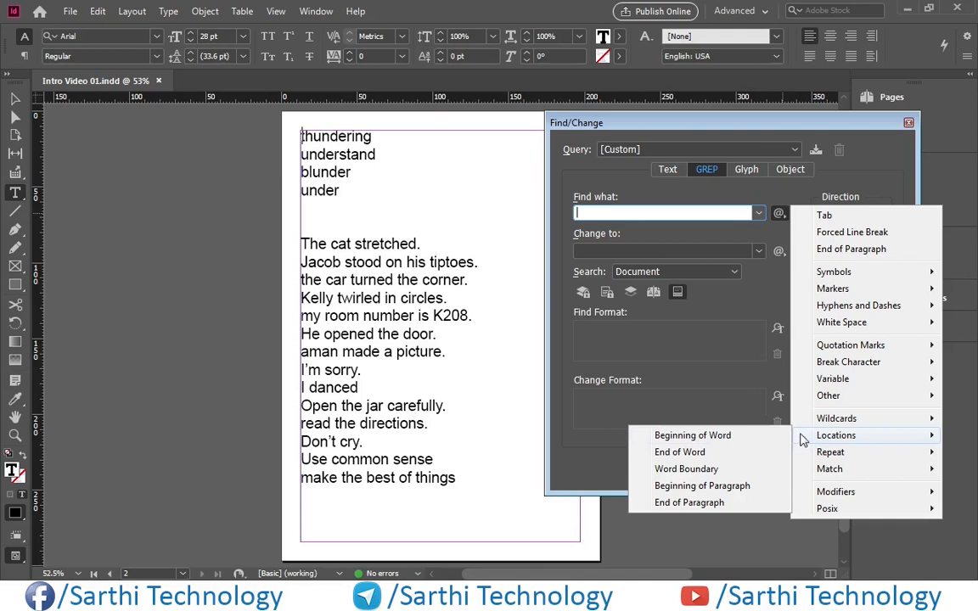
click(728, 436)
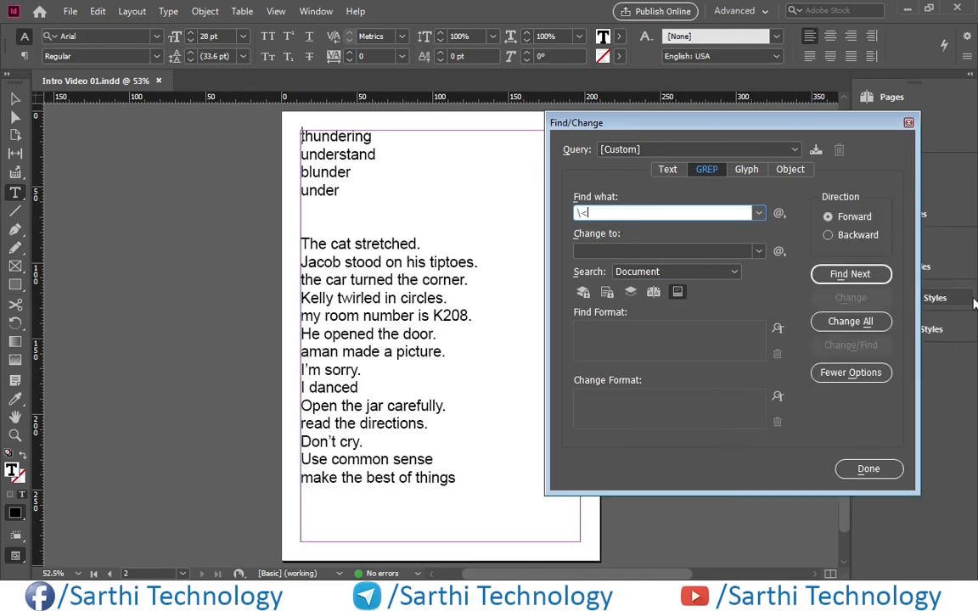
text(under)
click(855, 281)
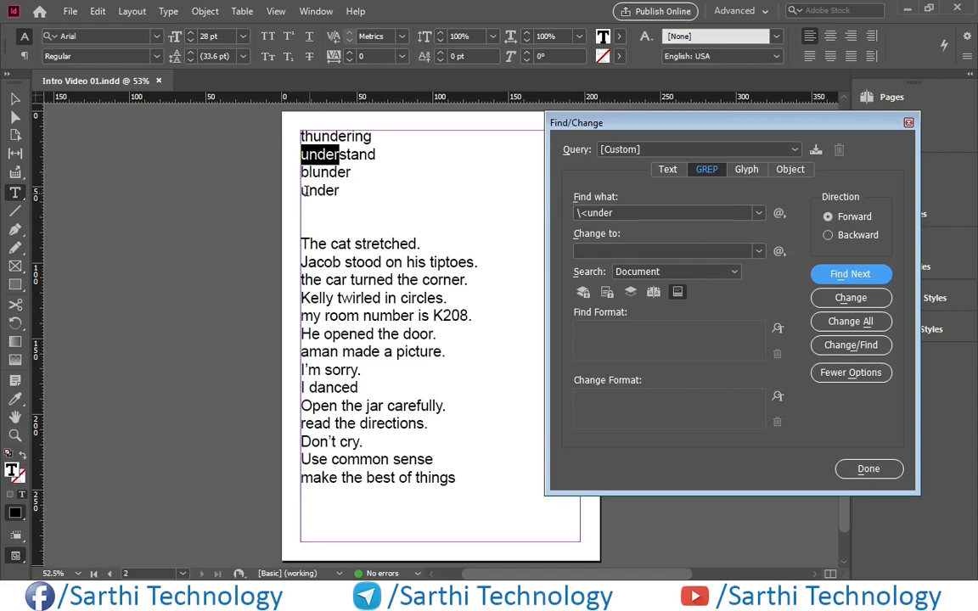
click(850, 274)
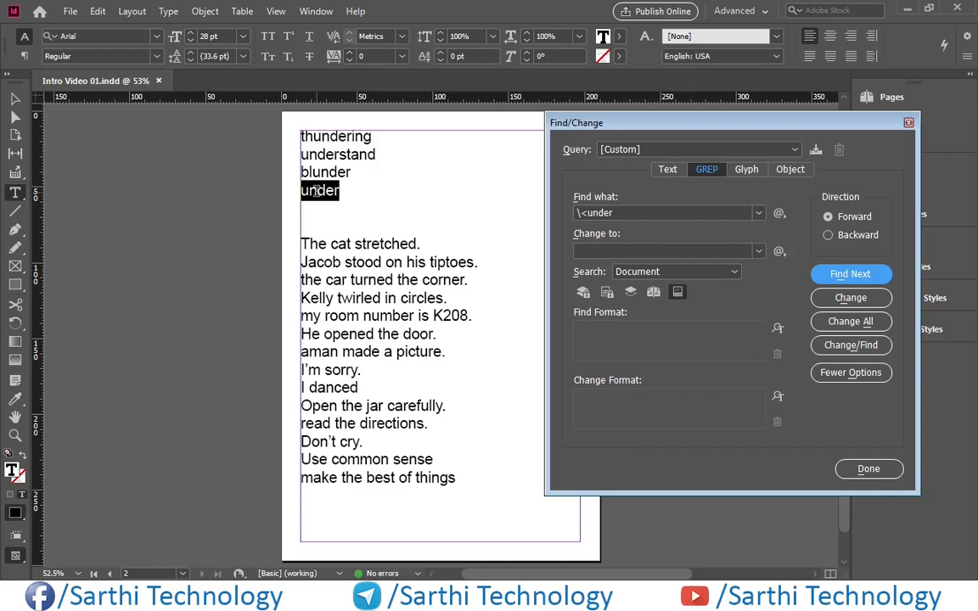
- Remove the \< code from the GREP search expression and append the End of Word location to make it under\>
click(640, 211)
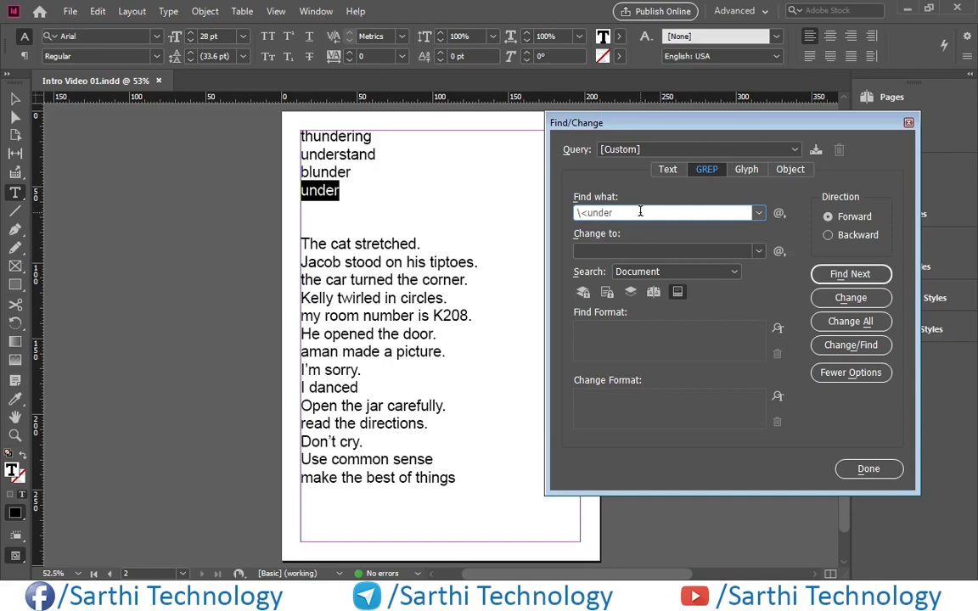
key(Left)
key(Left)
key(Left)
key(Left)
key(Left)
key(BackSpace)
key(BackSpace)
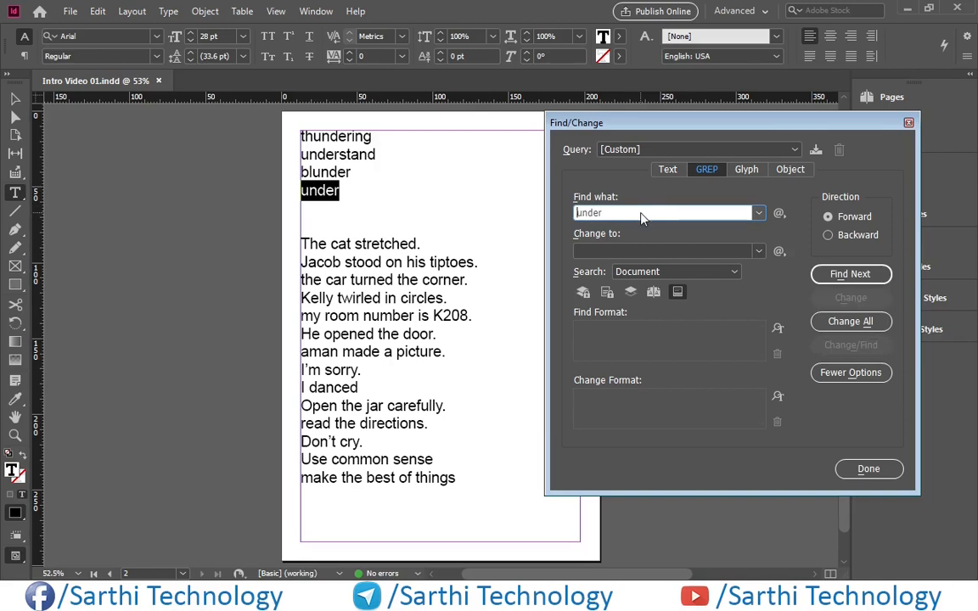
click(640, 212)
click(778, 212)
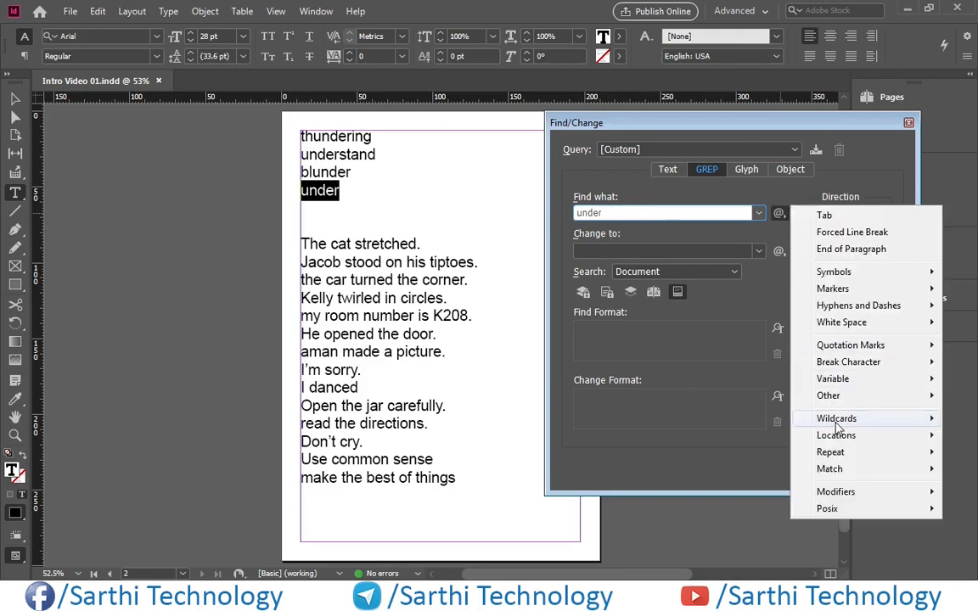
mouse_move(836, 436)
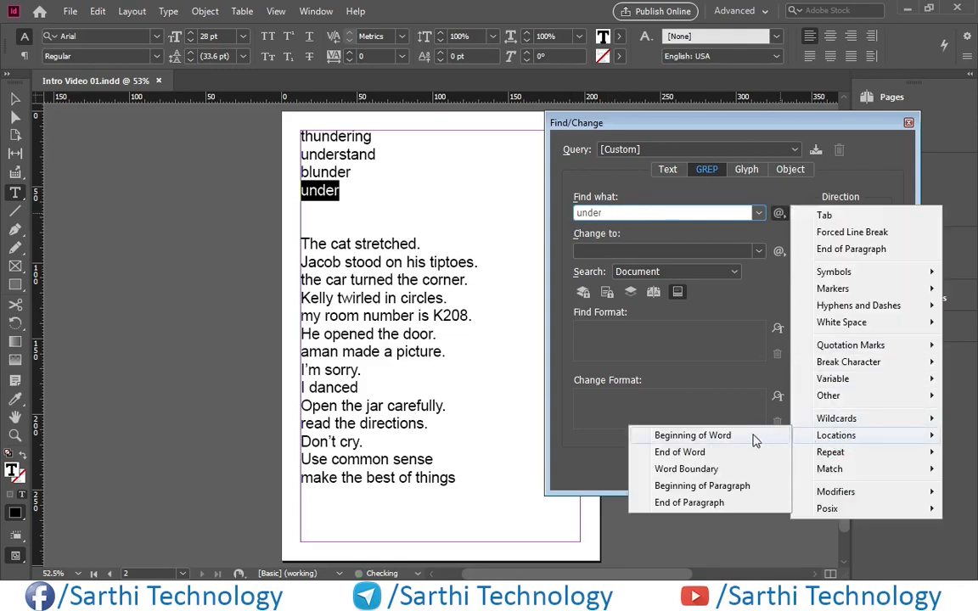
click(699, 457)
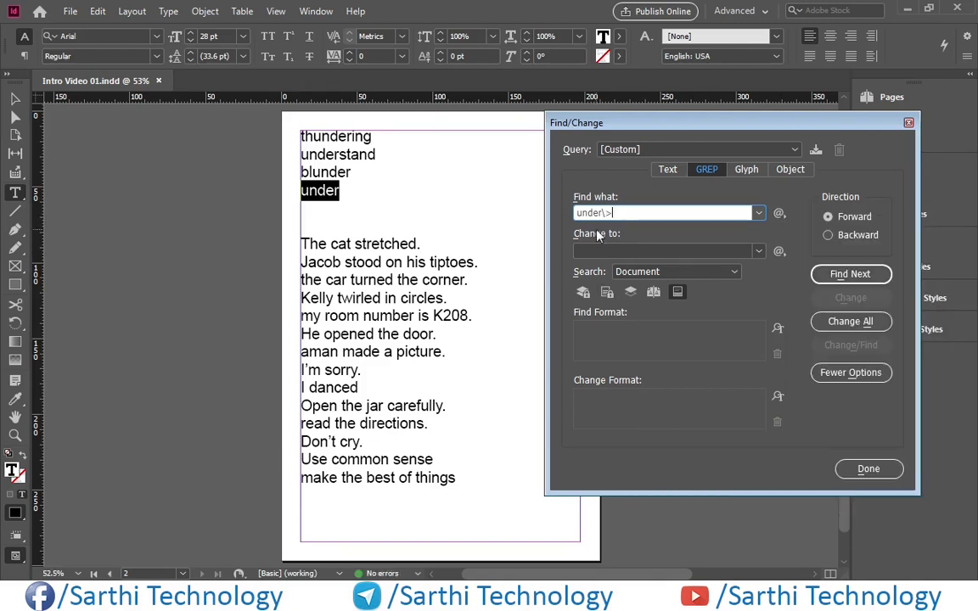
- Place the text cursor before "thundering" and find the next two matches of the end-of-word expression
click(302, 136)
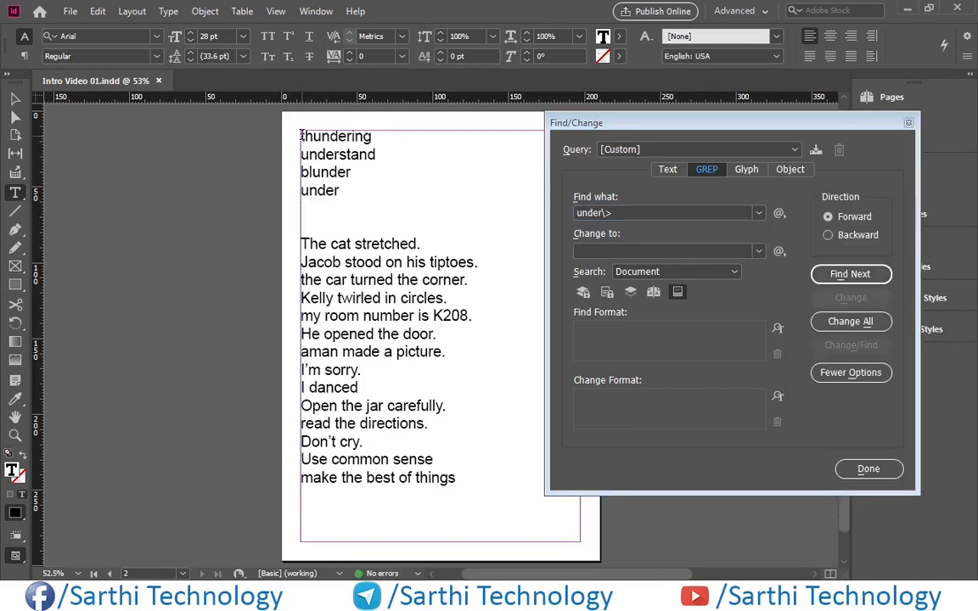
click(846, 276)
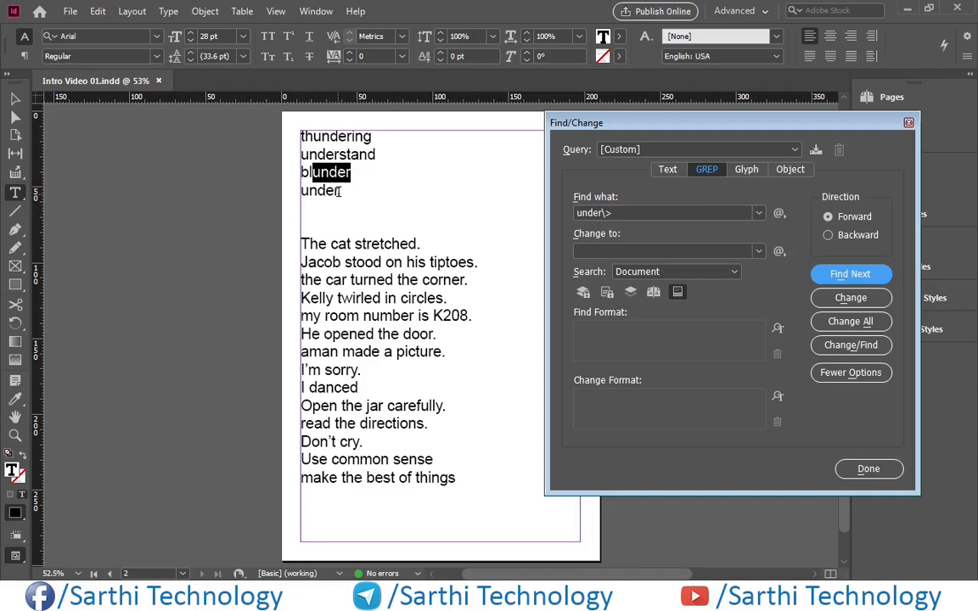
click(834, 274)
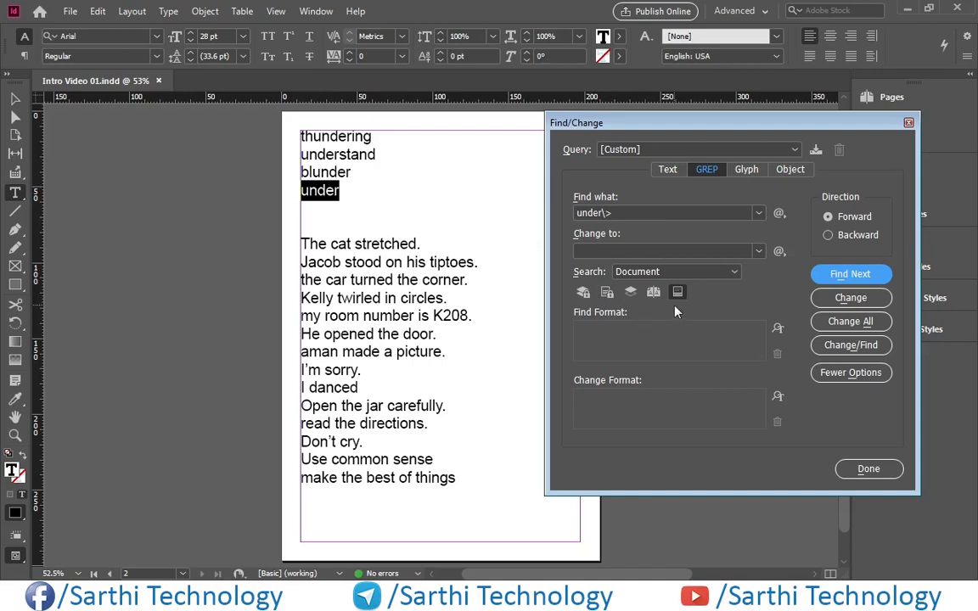
click(780, 213)
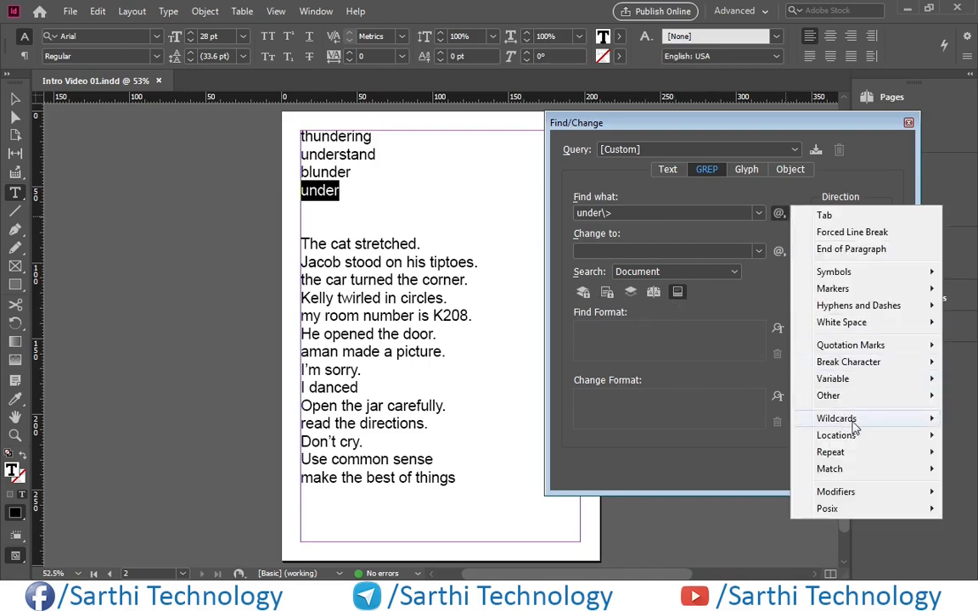
mouse_move(856, 438)
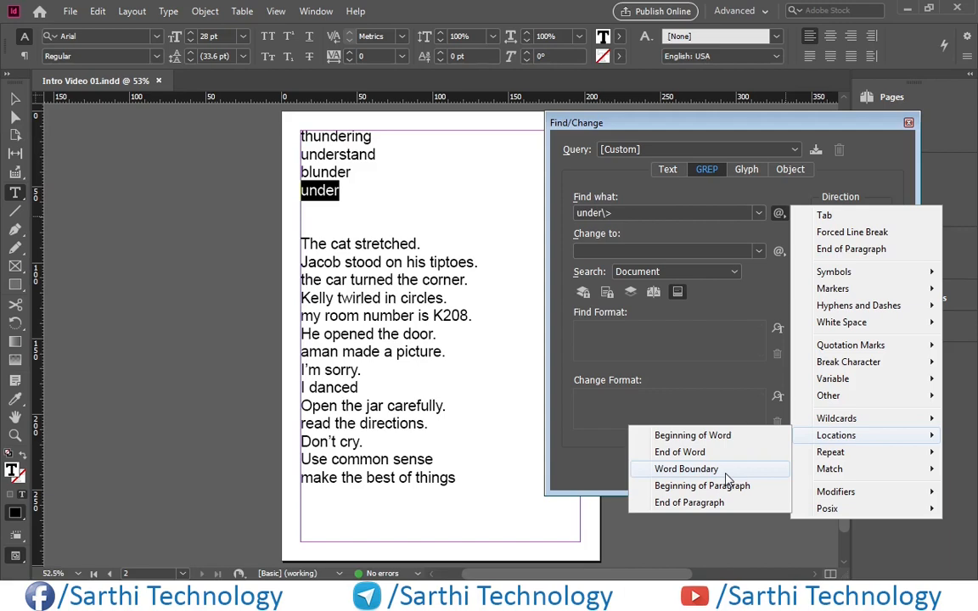
click(350, 189)
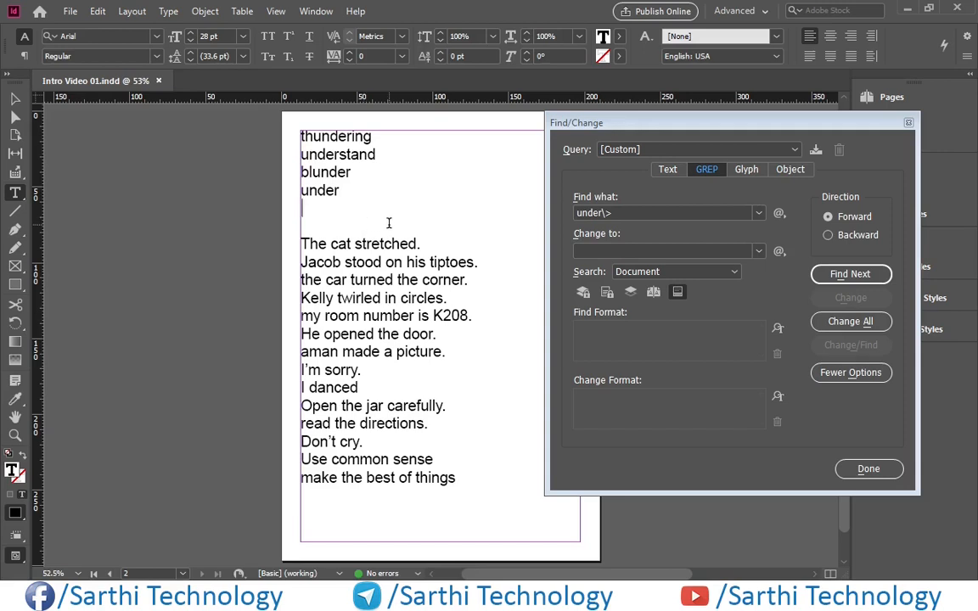
- Replace the GREP search expression with the Word Boundary location followed by the letter u, giving \bu
click(652, 212)
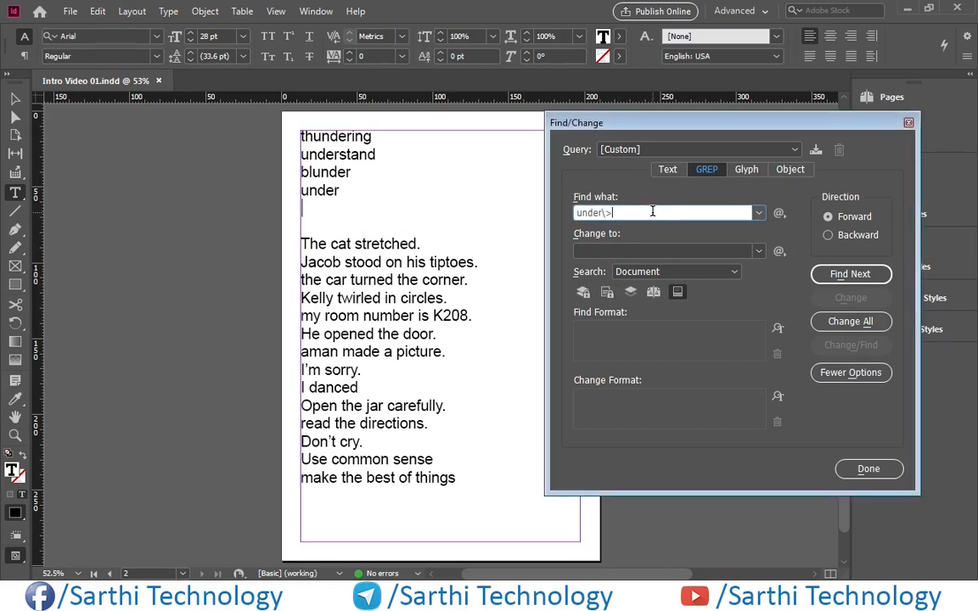
key(ctrl+a)
key(BackSpace)
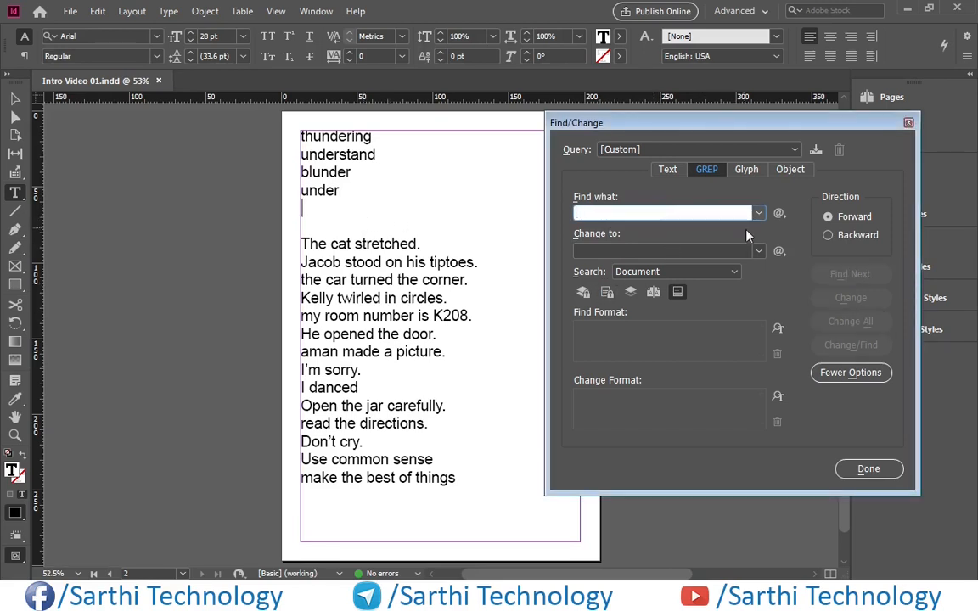
click(778, 213)
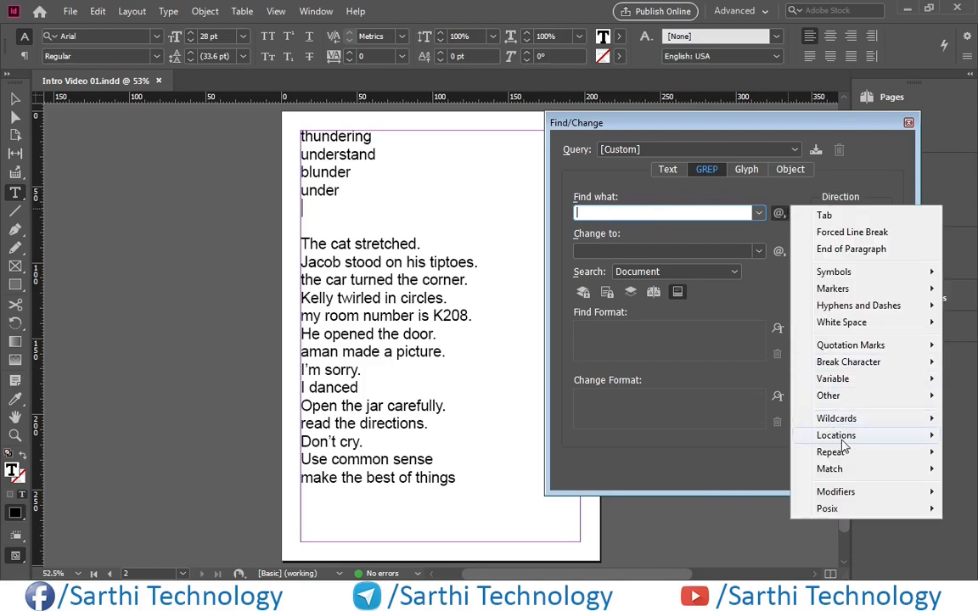
click(672, 470)
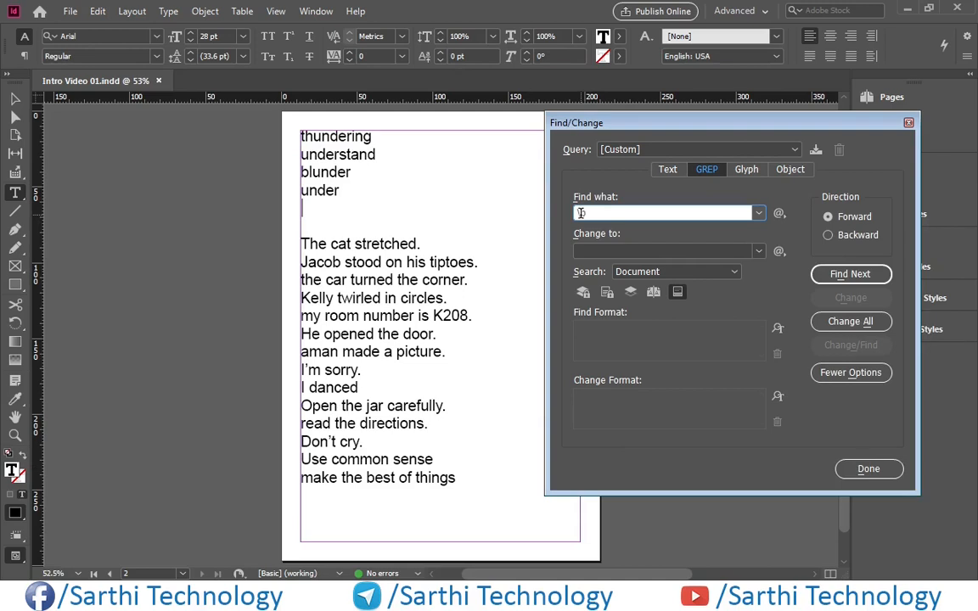
text(u)
- Extend the expression with the Any Word Character wildcard, the letter d and a closing Word Boundary, making \bu\w+d\b
click(780, 214)
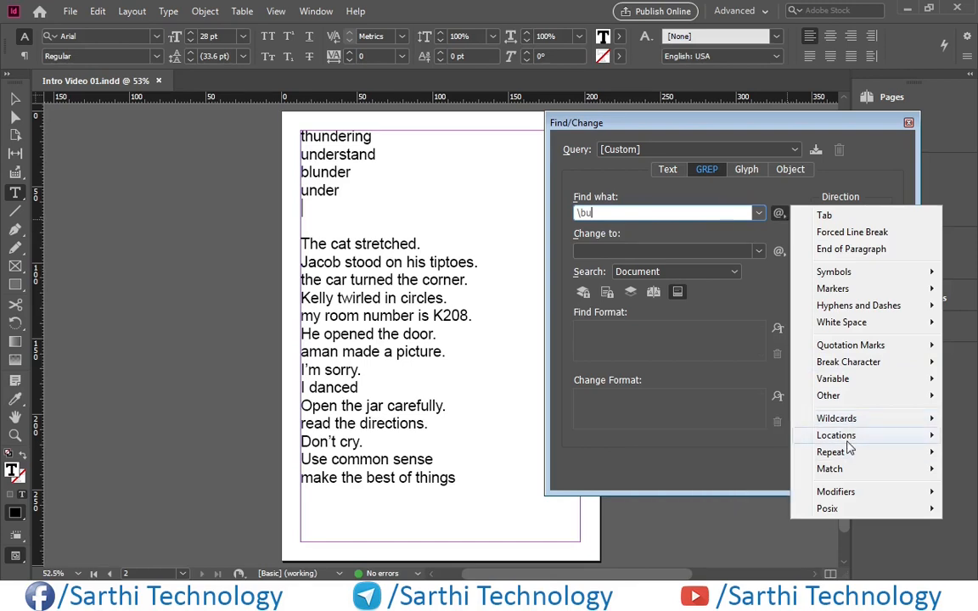
mouse_move(802, 420)
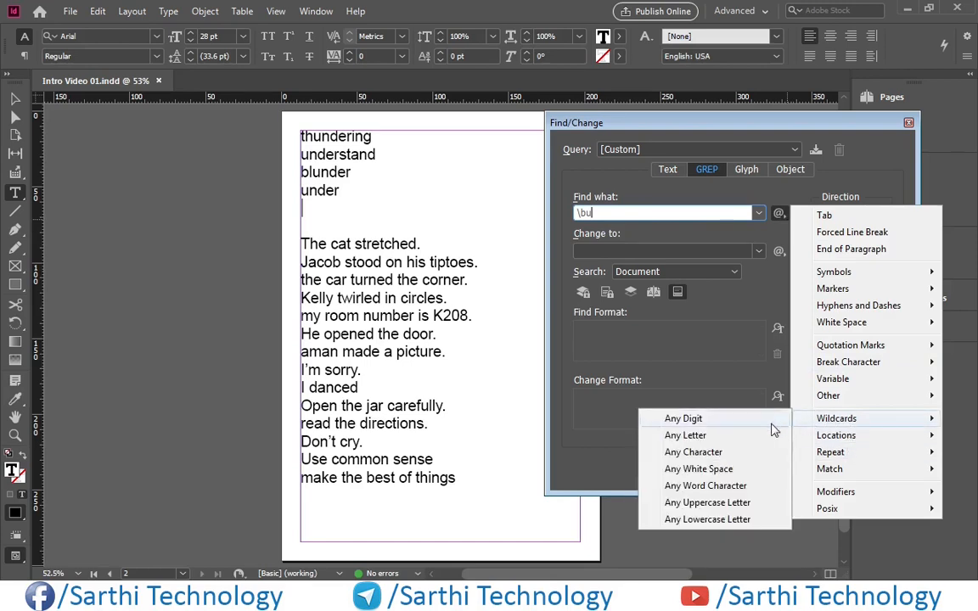
click(709, 486)
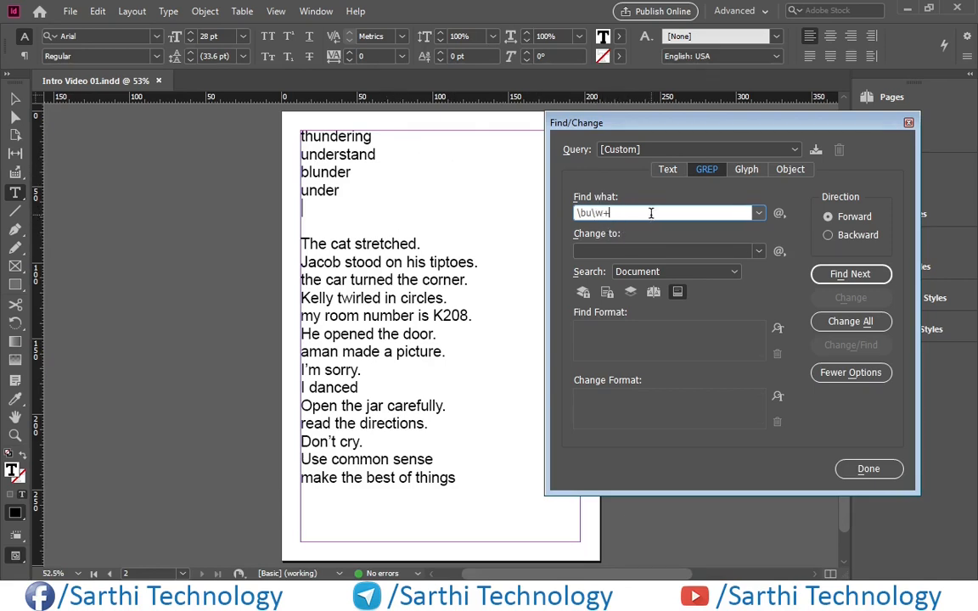
text(d)
click(778, 213)
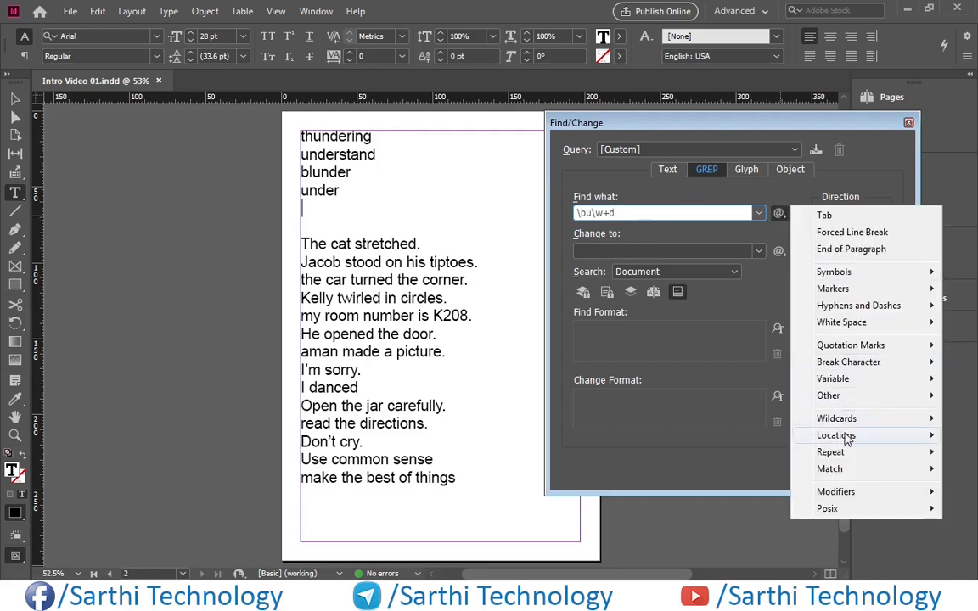
mouse_move(845, 437)
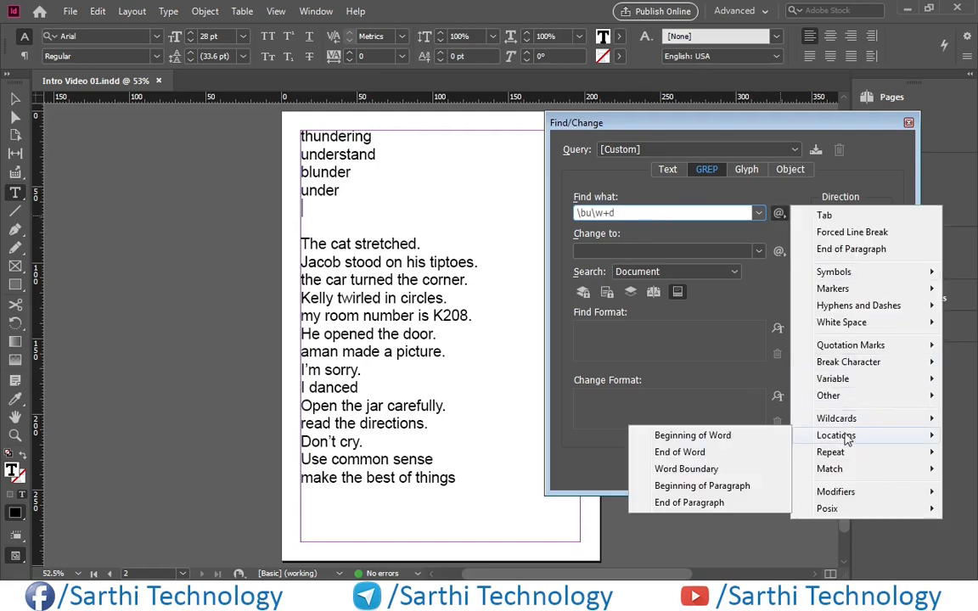
click(686, 469)
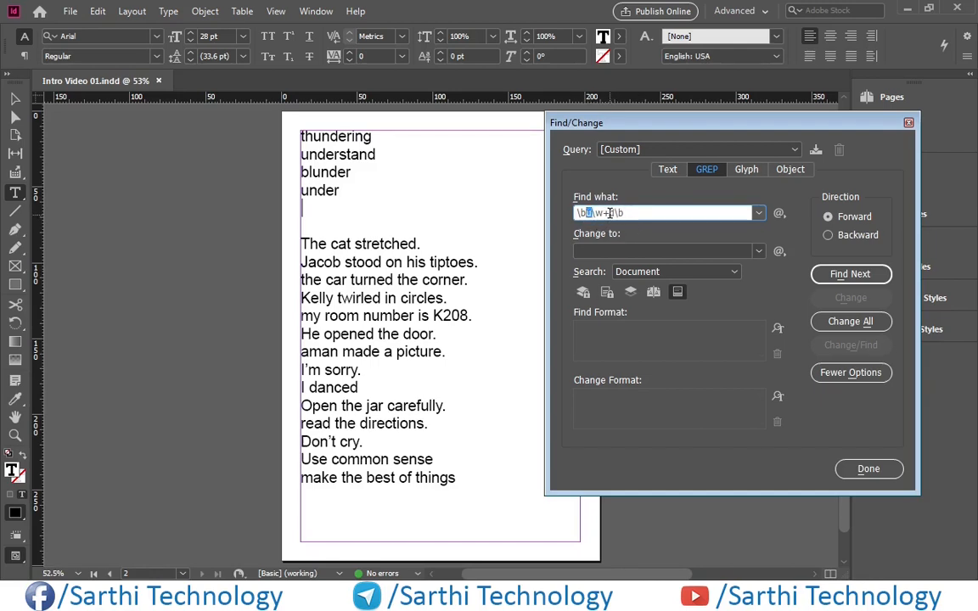
- Highlight the literal letters u and d in the expression, and search the document for \bu\w+d\b until the search completes
drag(609, 213, 620, 214)
click(613, 213)
double_click(611, 213)
click(514, 217)
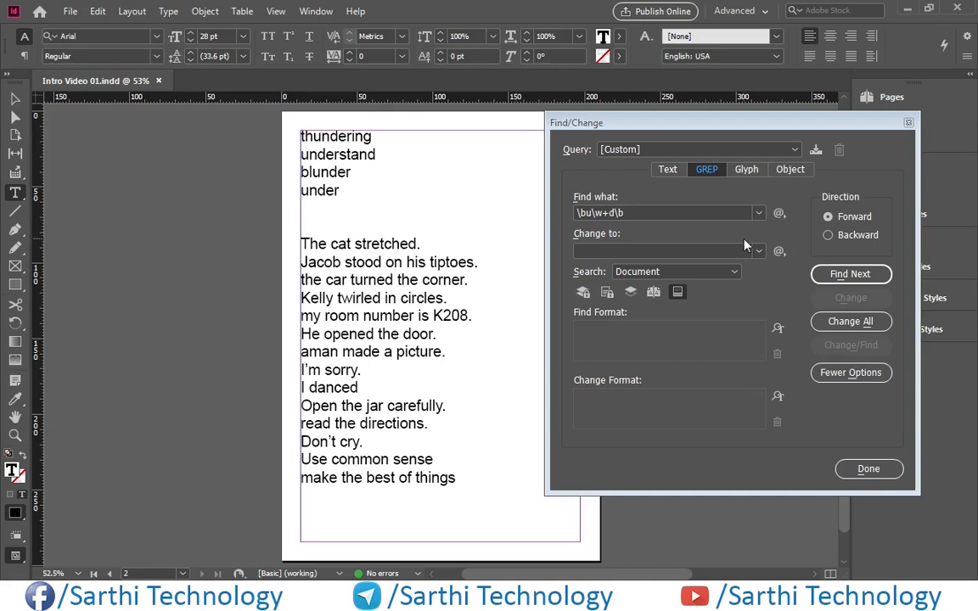
click(837, 274)
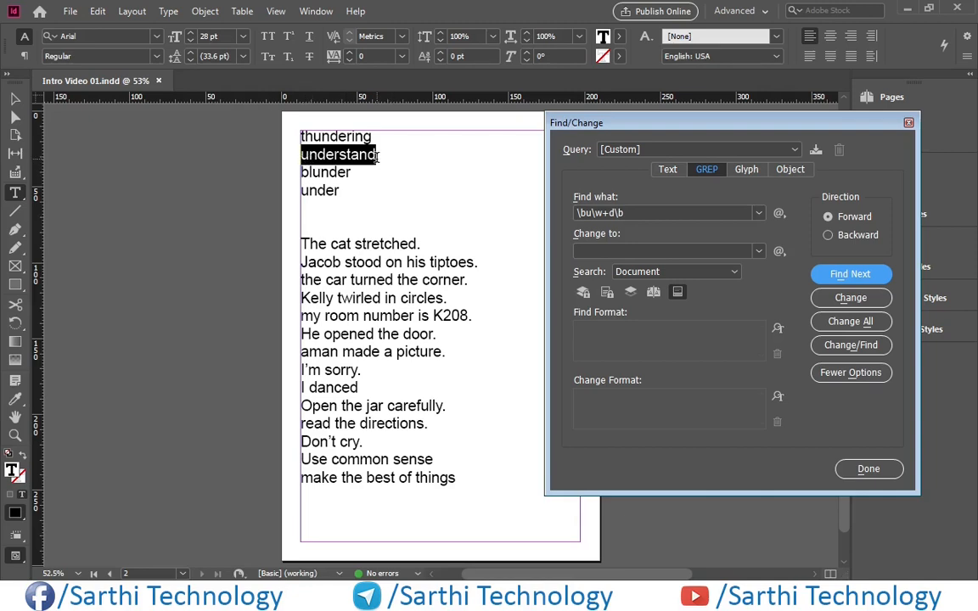
click(845, 274)
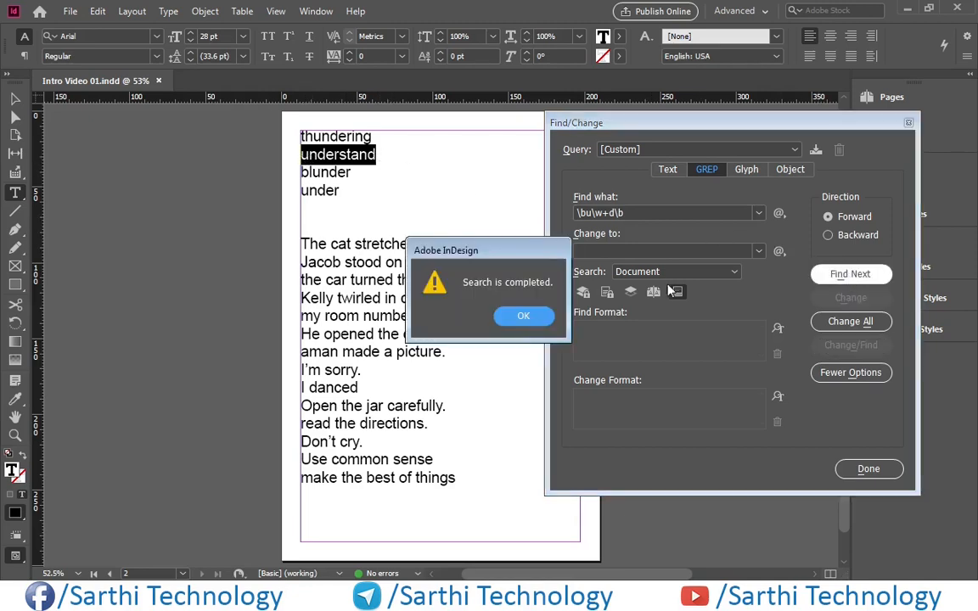
click(523, 318)
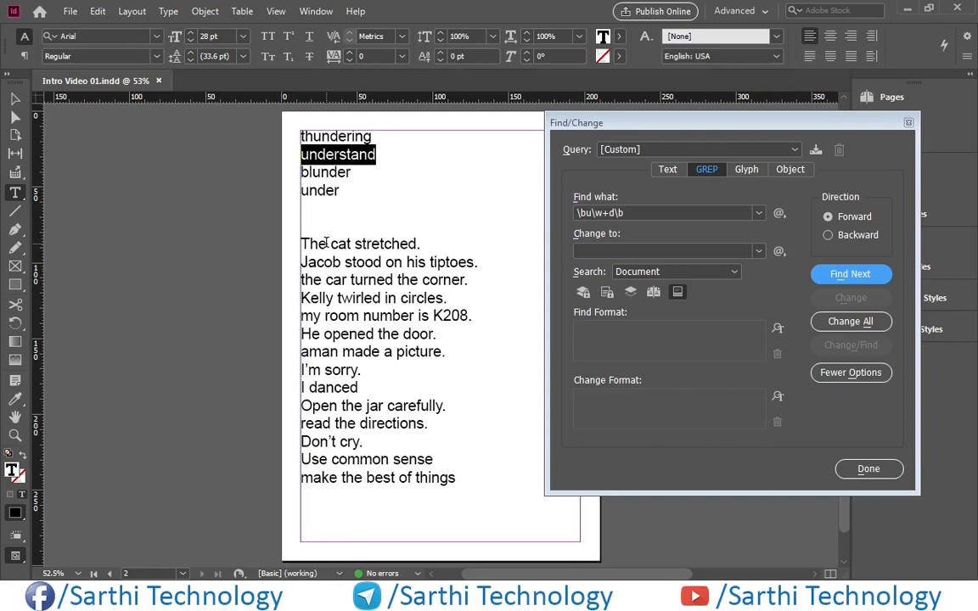
- Change "picture." to "upictured" in the line "aman made a picture." and find the next two matches of \bu\w+d\b
click(394, 354)
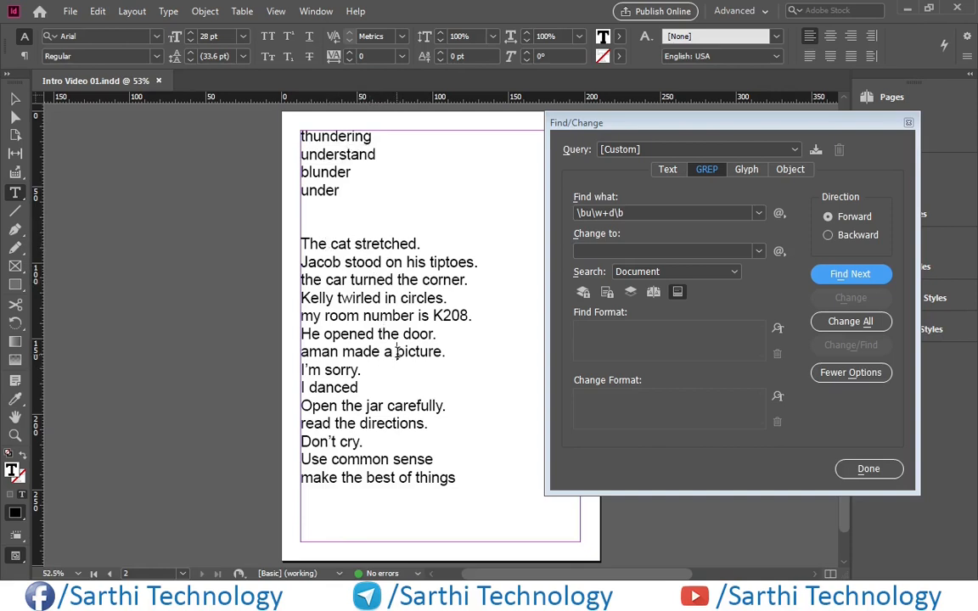
text(u\w+)
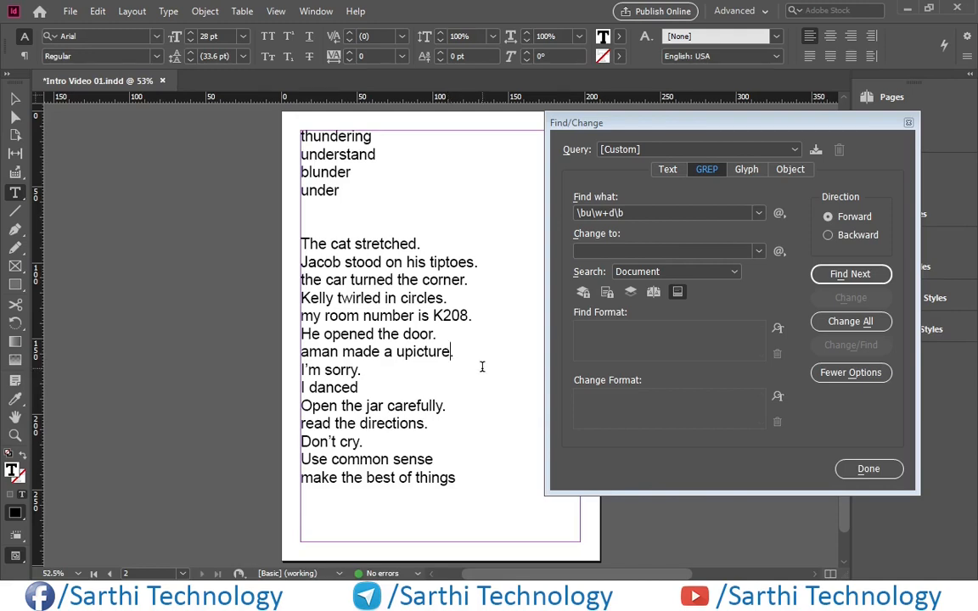
text(d)
key(Delete)
click(837, 275)
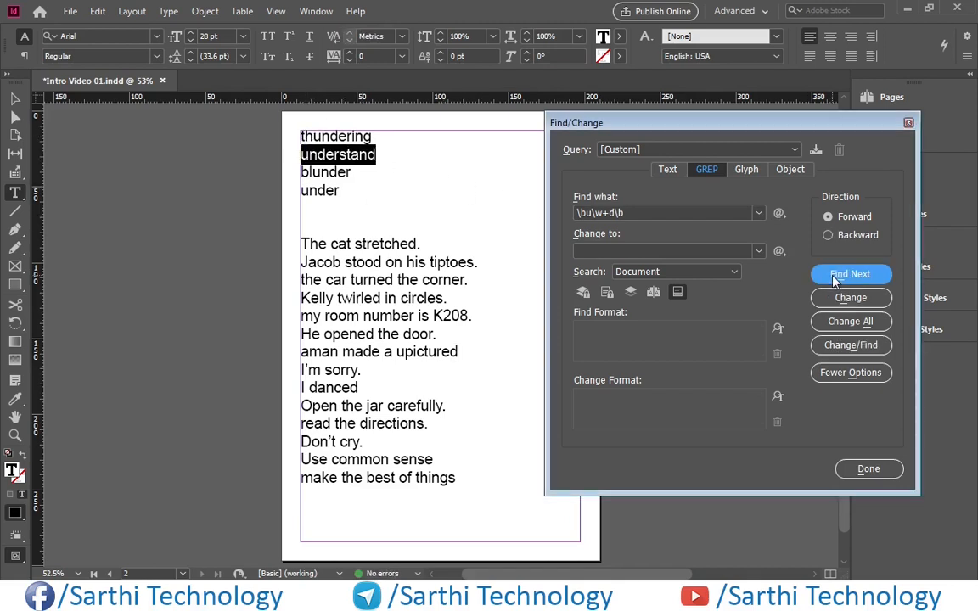
click(836, 275)
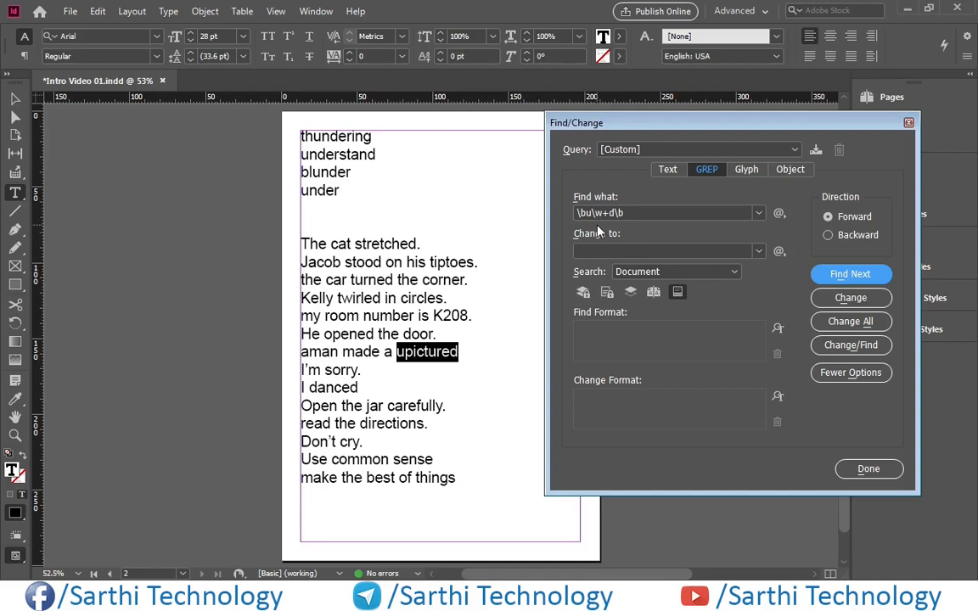
- Clear the GREP search expression and remove the added u and d from "upictured" so the word reads "picture"
click(652, 214)
key(BackSpace)
key(BackSpace)
key(BackSpace)
key(BackSpace)
key(BackSpace)
key(BackSpace)
key(BackSpace)
key(BackSpace)
key(BackSpace)
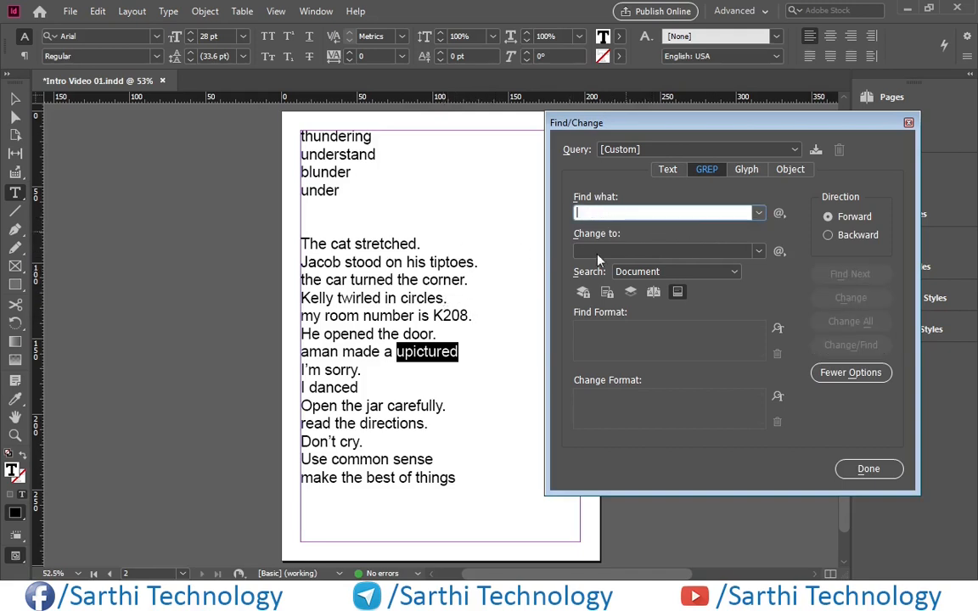
click(465, 354)
key(BackSpace)
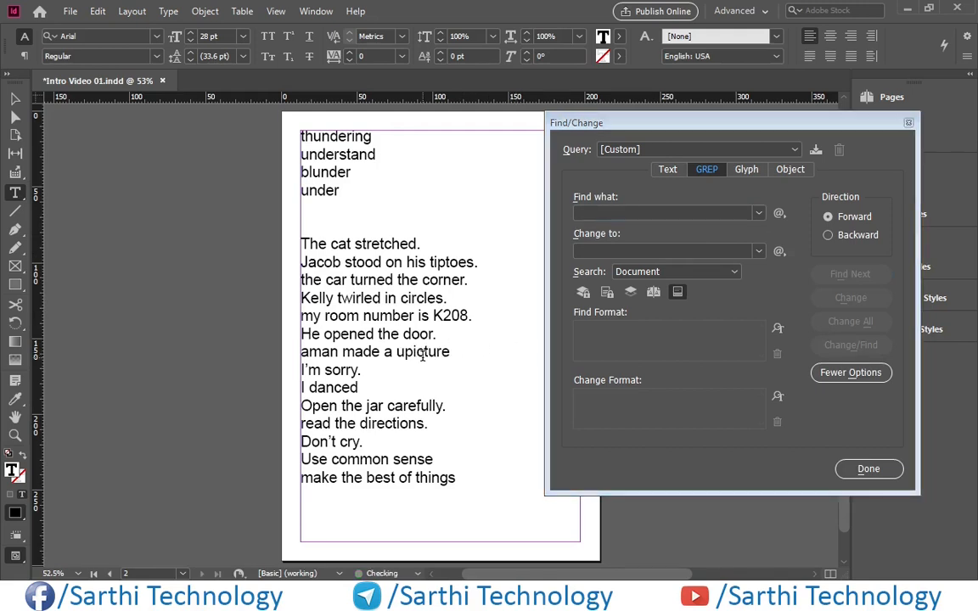
click(409, 355)
key(BackSpace)
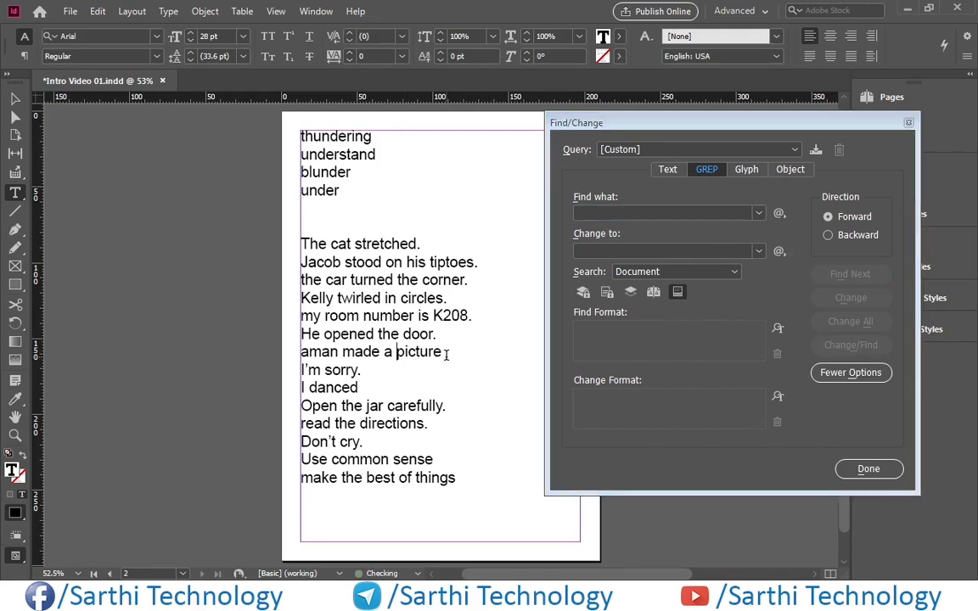
- Insert the Beginning of Paragraph location ^ into the empty GREP search expression
click(779, 213)
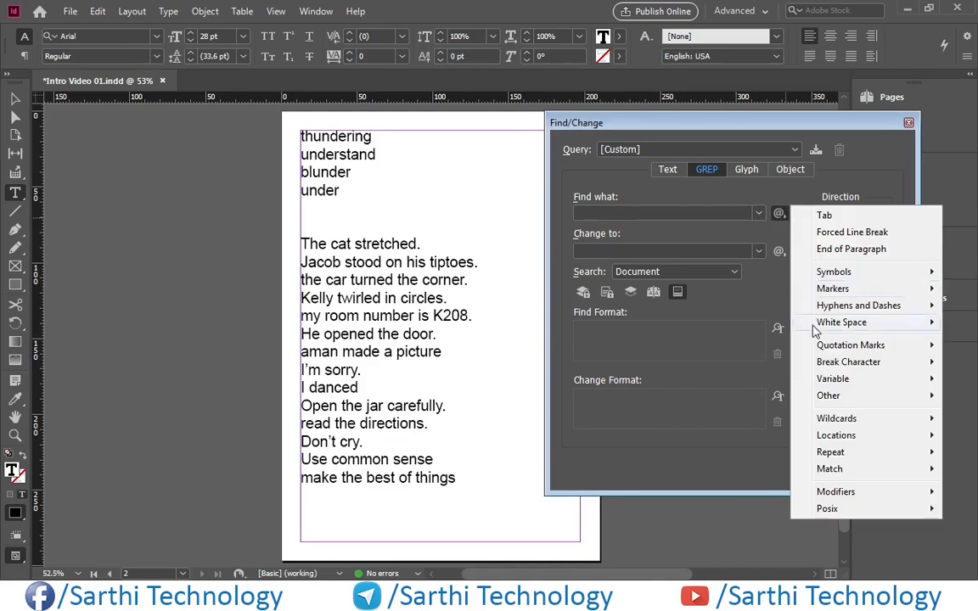
mouse_move(837, 436)
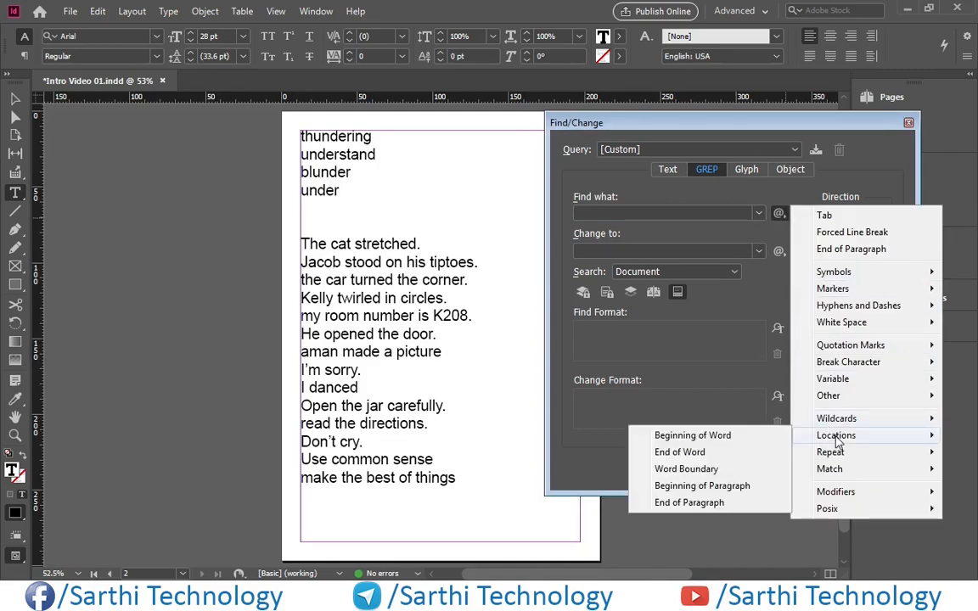
click(686, 488)
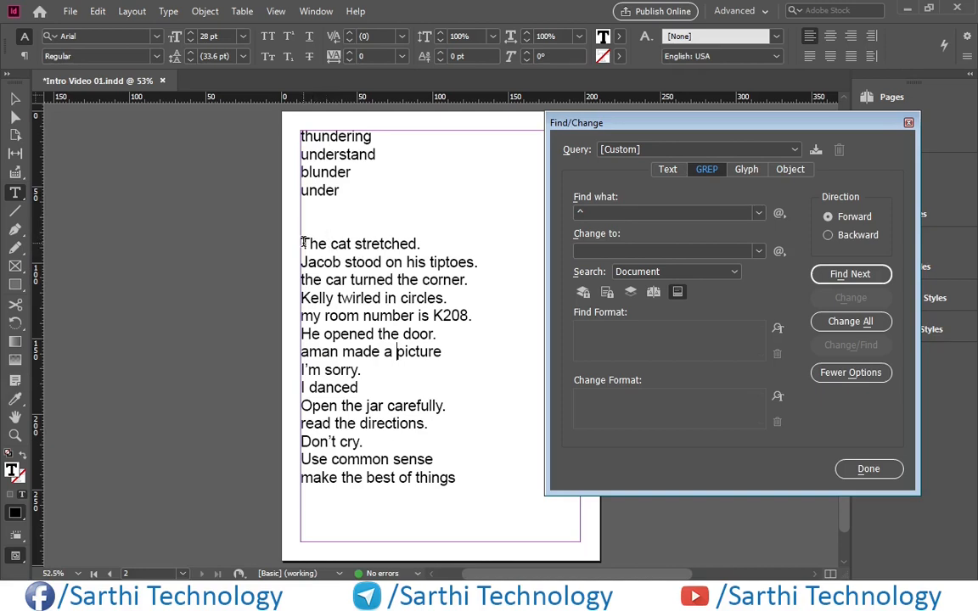
- Select the sentences from "The cat stretched." to "make the best of things", show the hidden characters, and deselect the text
drag(301, 241, 473, 475)
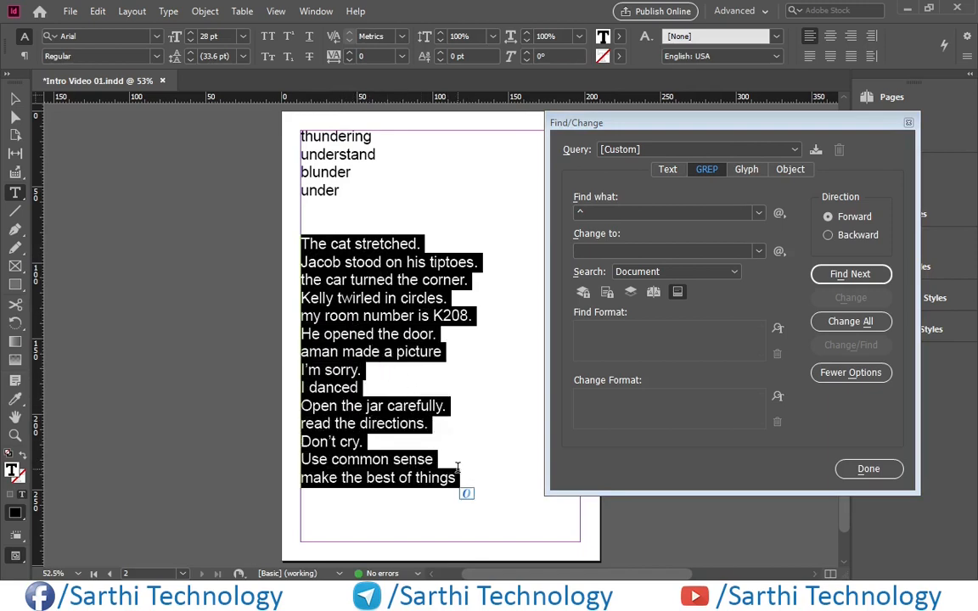
key(ctrl+alt+i)
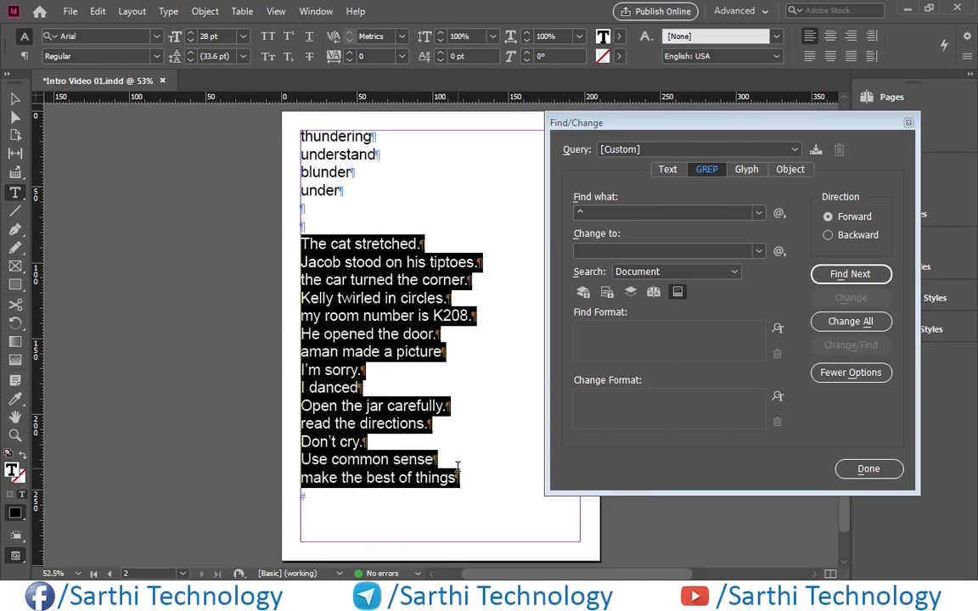
click(464, 231)
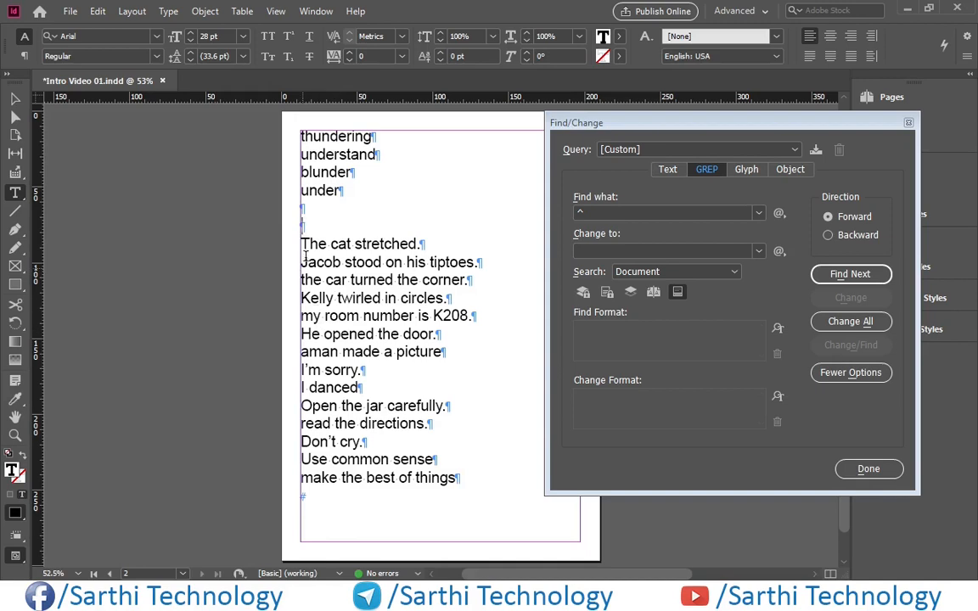
- Highlight the first letters of several sentences to examine where paragraphs begin, and place the text cursor before "The cat stretched."
click(313, 226)
drag(306, 281, 301, 281)
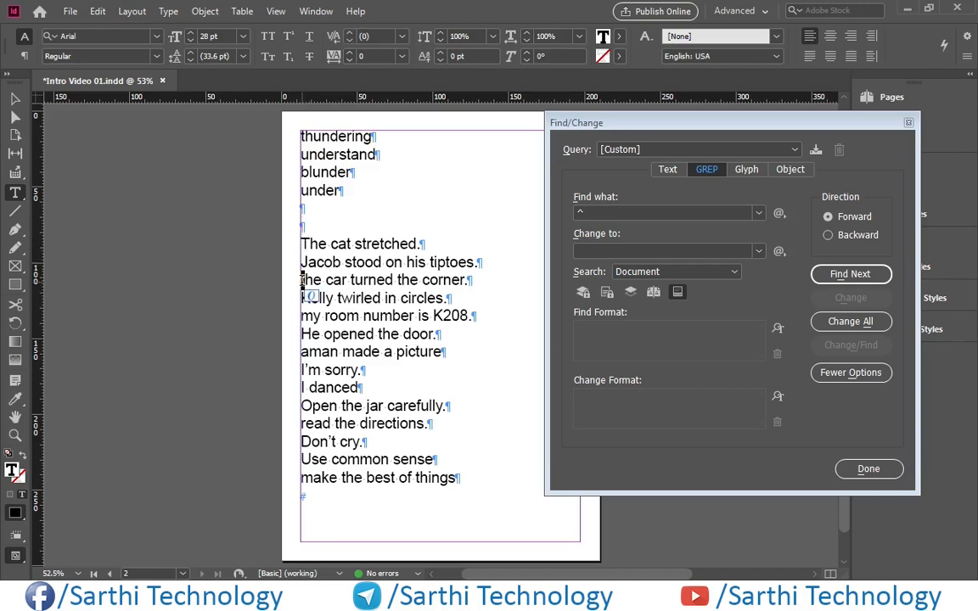
drag(309, 353, 301, 352)
drag(309, 424, 301, 424)
drag(311, 478, 302, 478)
click(303, 243)
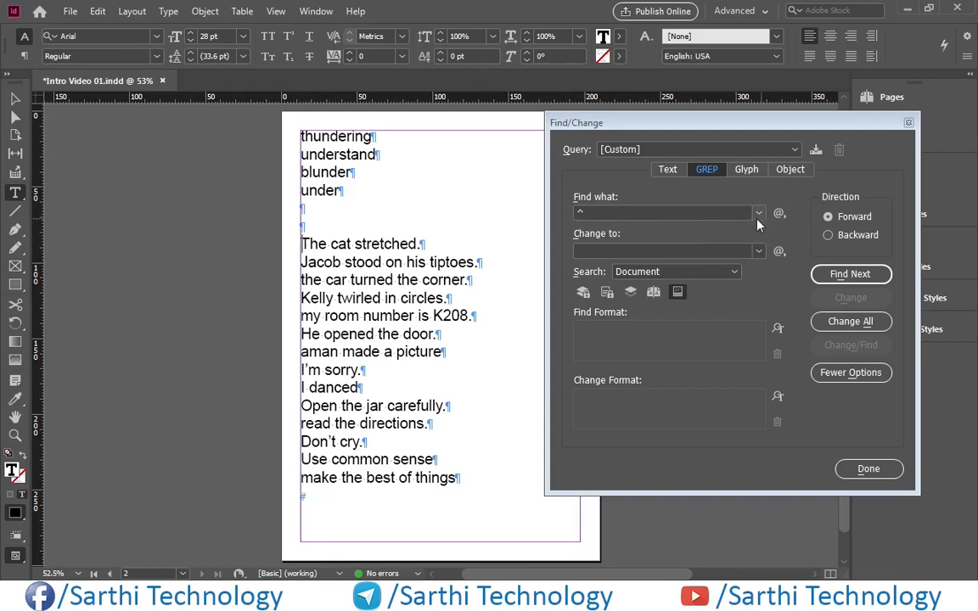
- Clear the GREP search expression and insert the Beginning of Paragraph location ^ again
click(688, 210)
key(BackSpace)
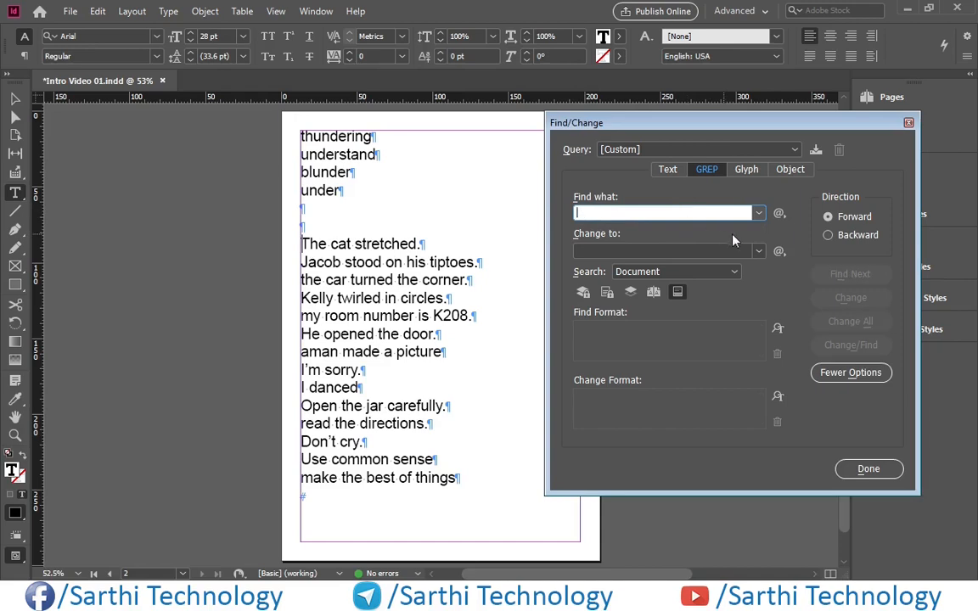
click(785, 217)
mouse_move(849, 436)
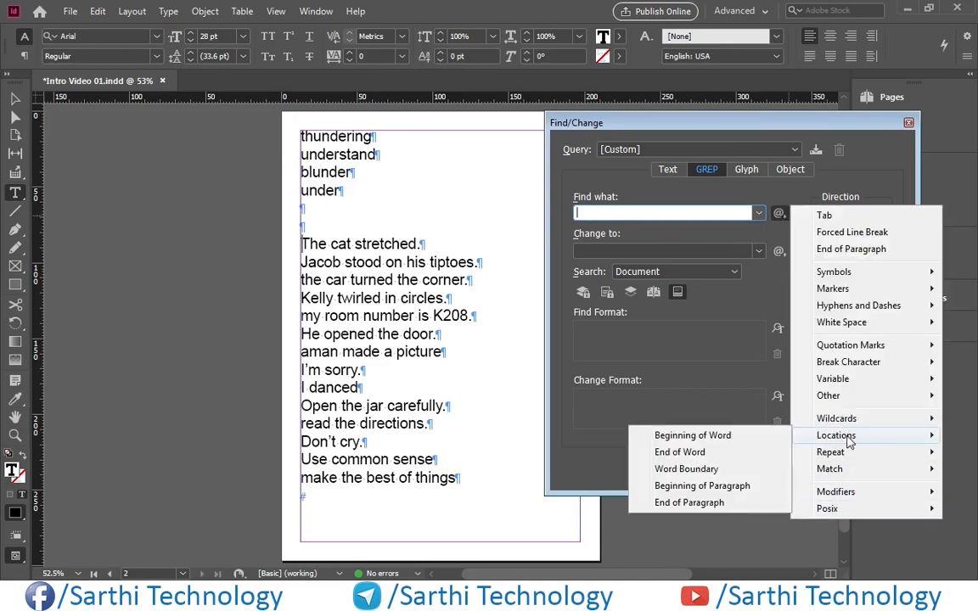
click(708, 487)
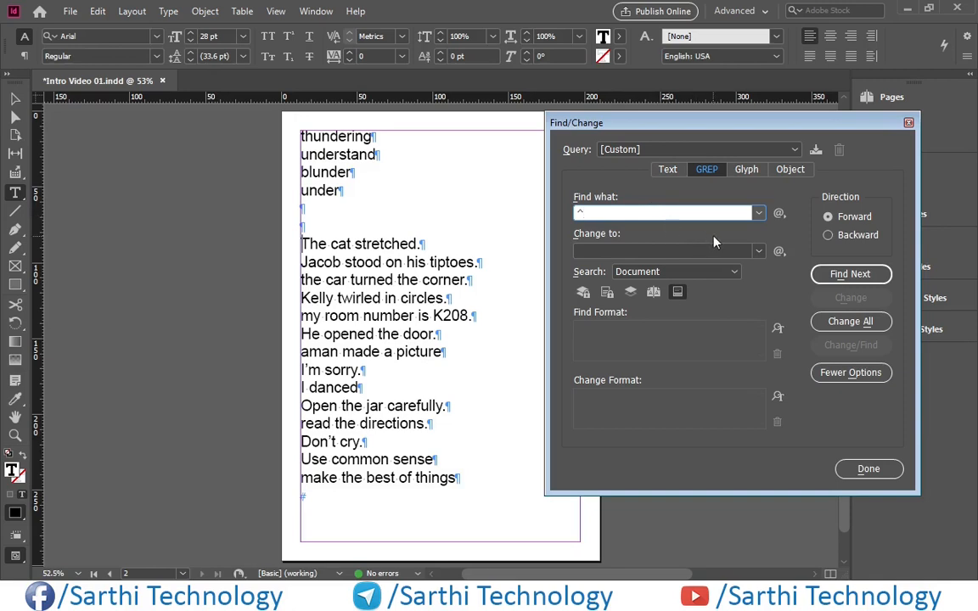
- Append the Any Lowercase Letter wildcard \l to the search expression, making it ^\l
click(778, 213)
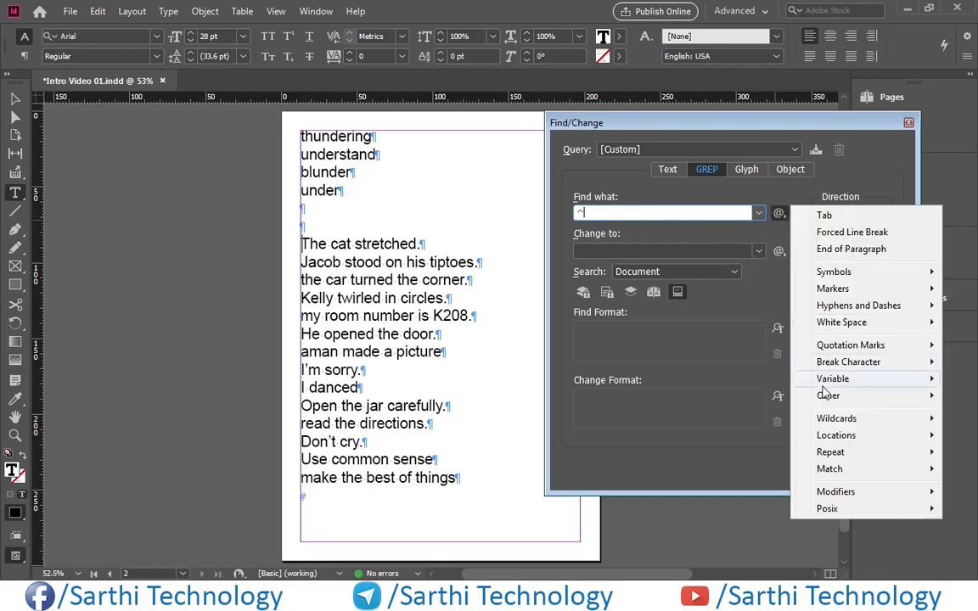
mouse_move(832, 418)
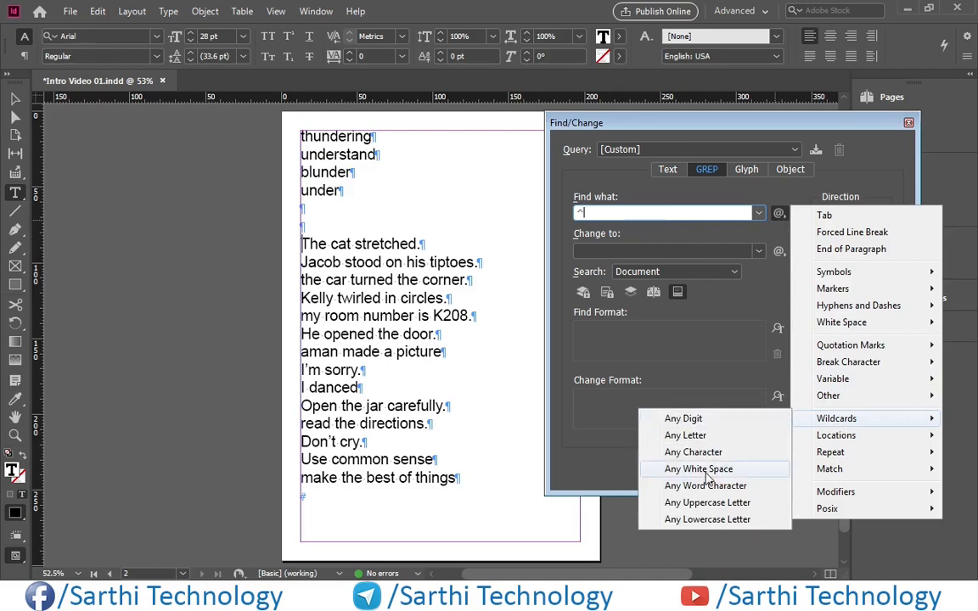
click(707, 519)
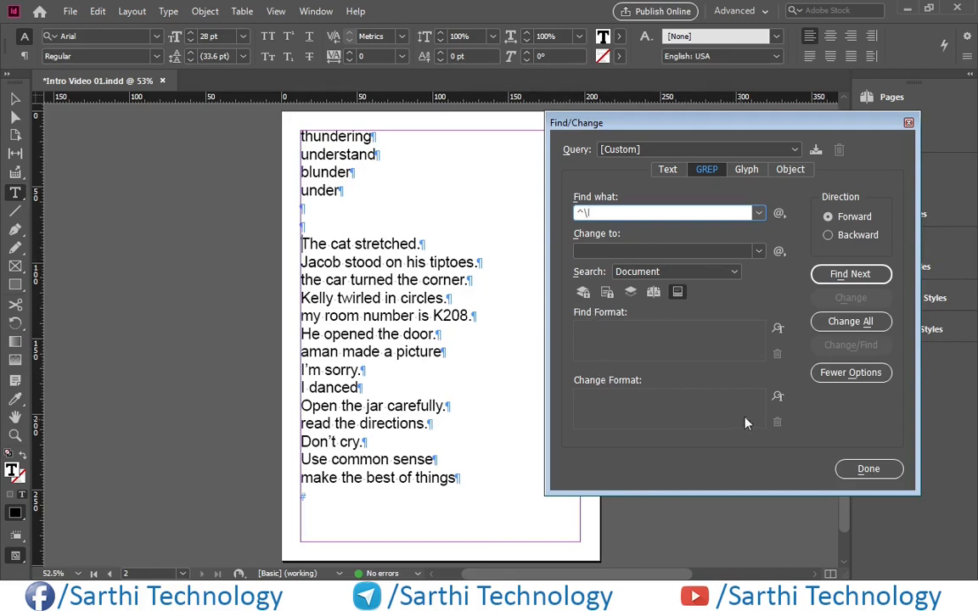
- Set the replacement formatting to All Caps case in the basic character formats
click(777, 395)
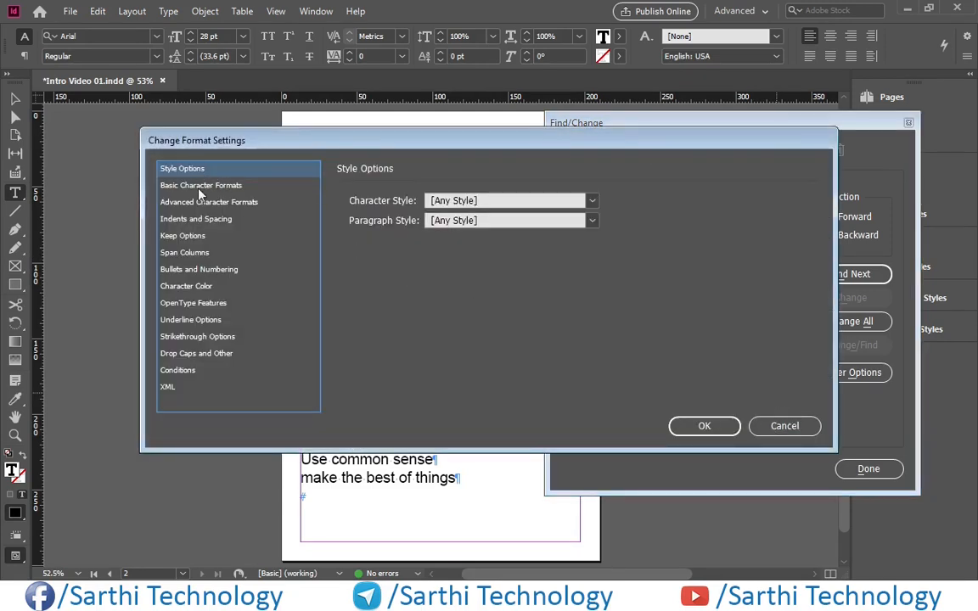
click(202, 187)
click(471, 276)
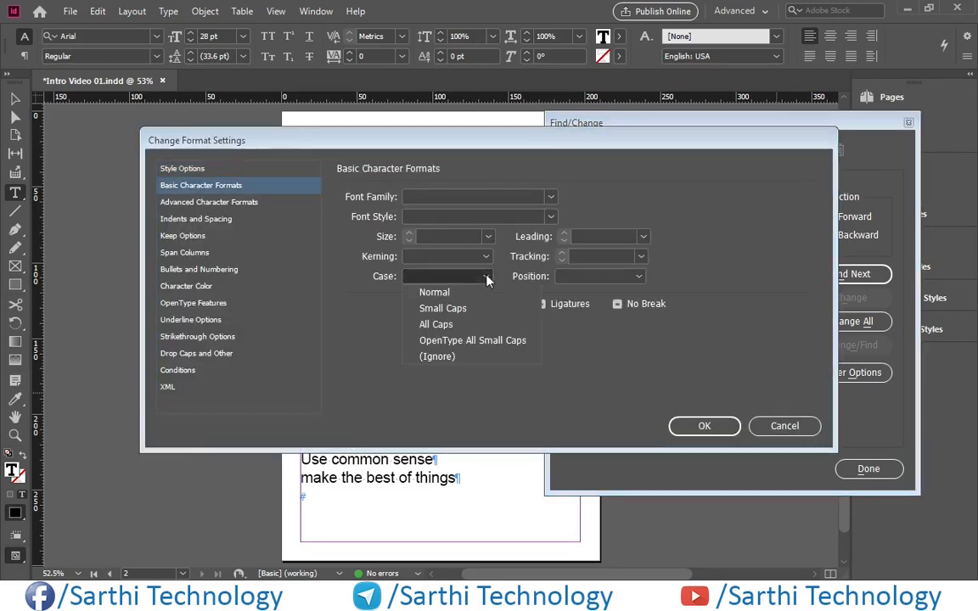
click(435, 324)
click(698, 428)
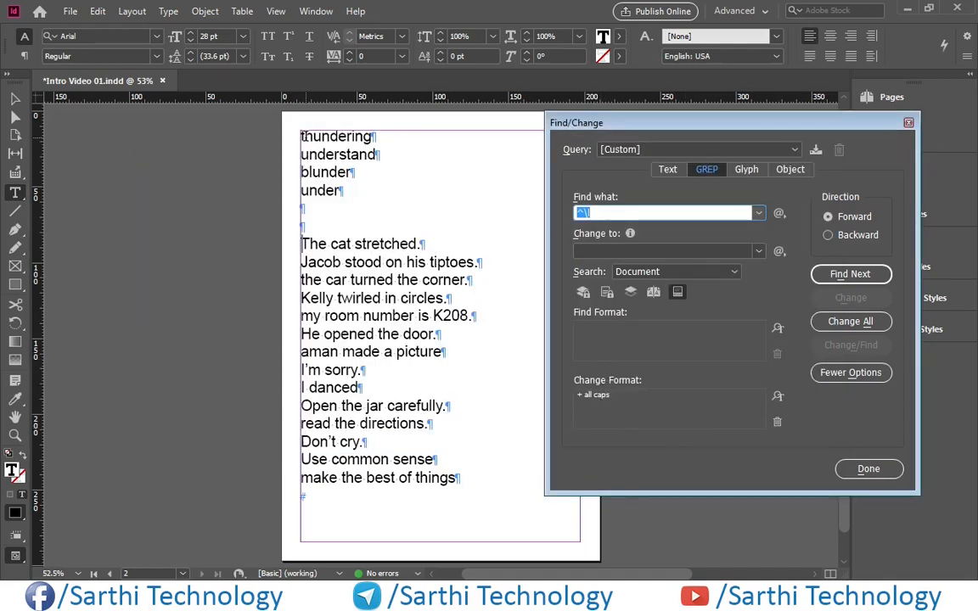
- Starting from "thundering", find and change the first letters of "understand", "blunder", "under" and "the car turned the corner." one at a time
click(307, 136)
click(850, 274)
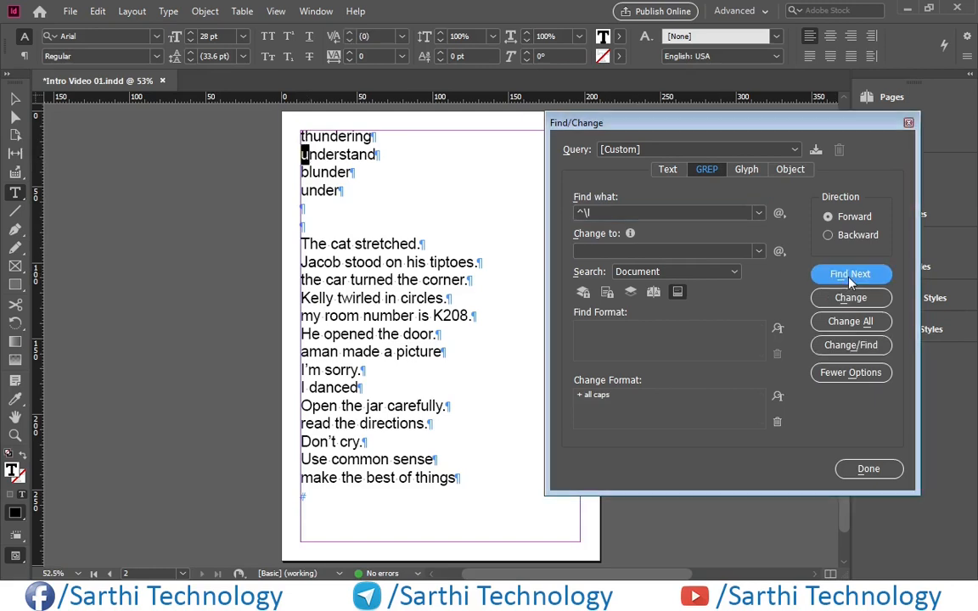
click(859, 299)
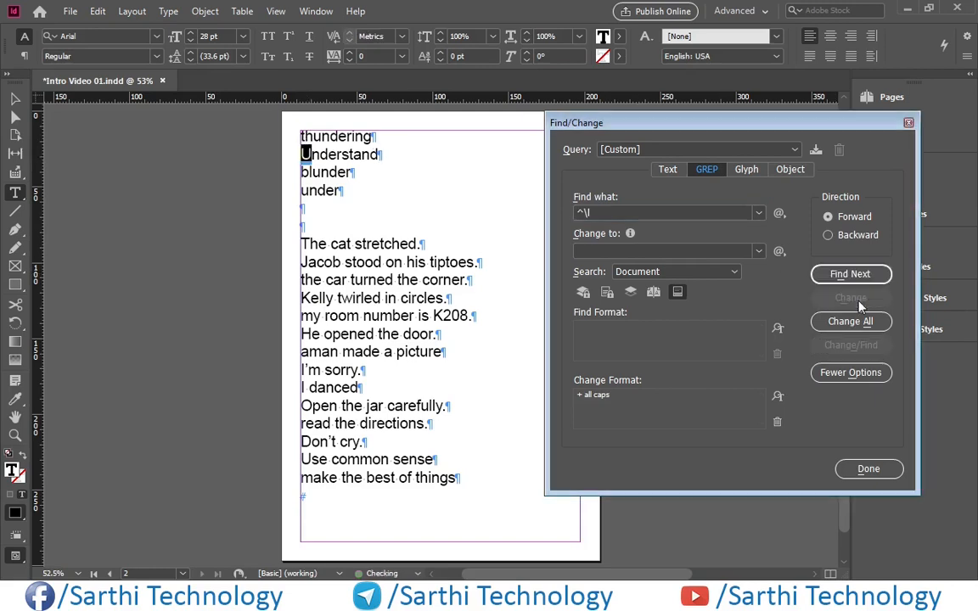
click(849, 274)
click(859, 299)
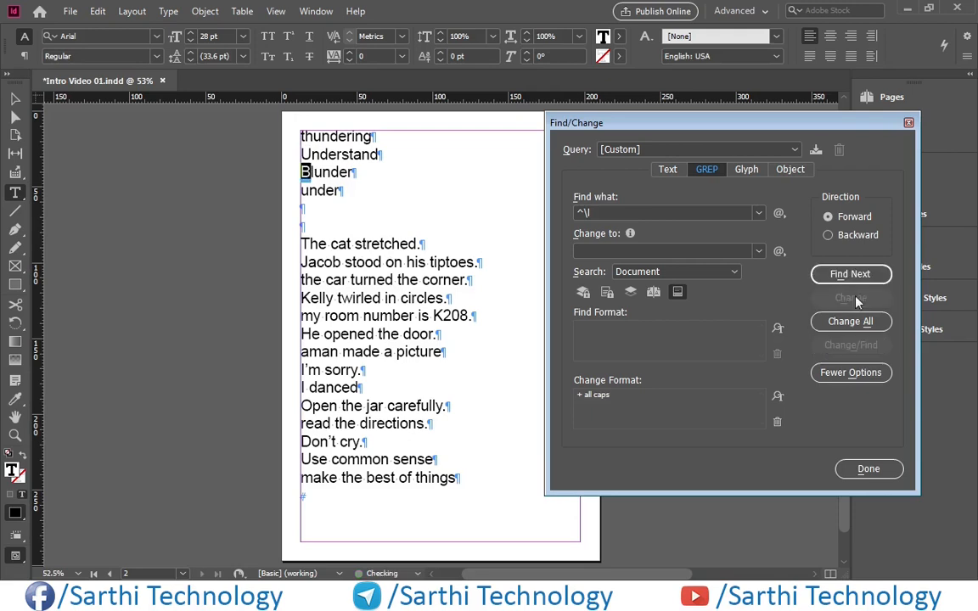
click(850, 275)
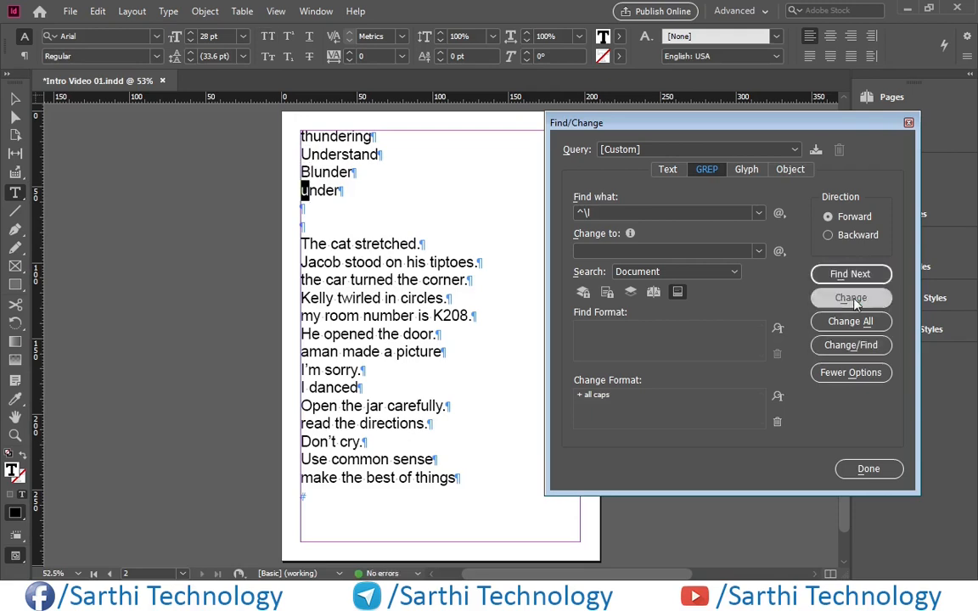
click(853, 299)
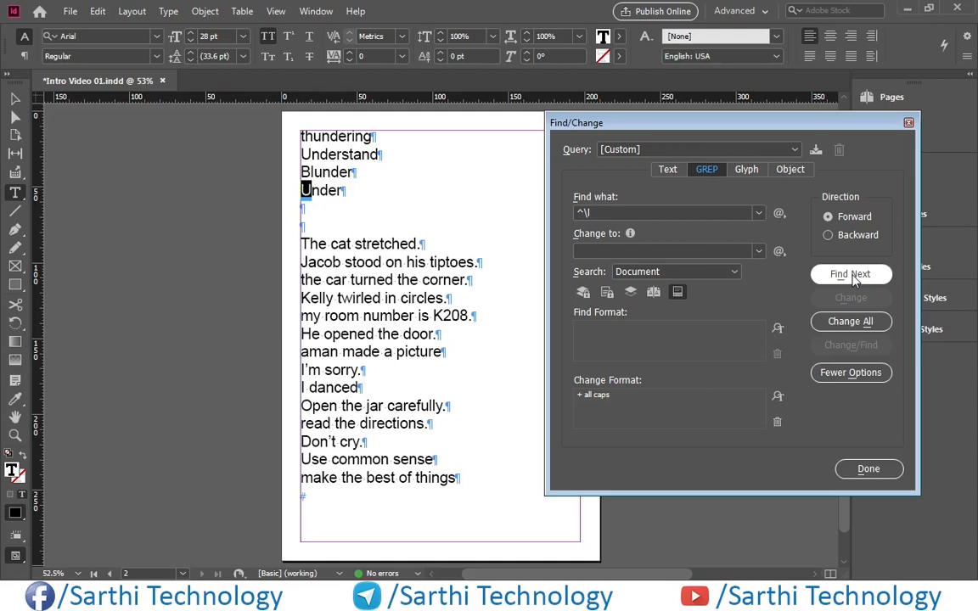
click(852, 275)
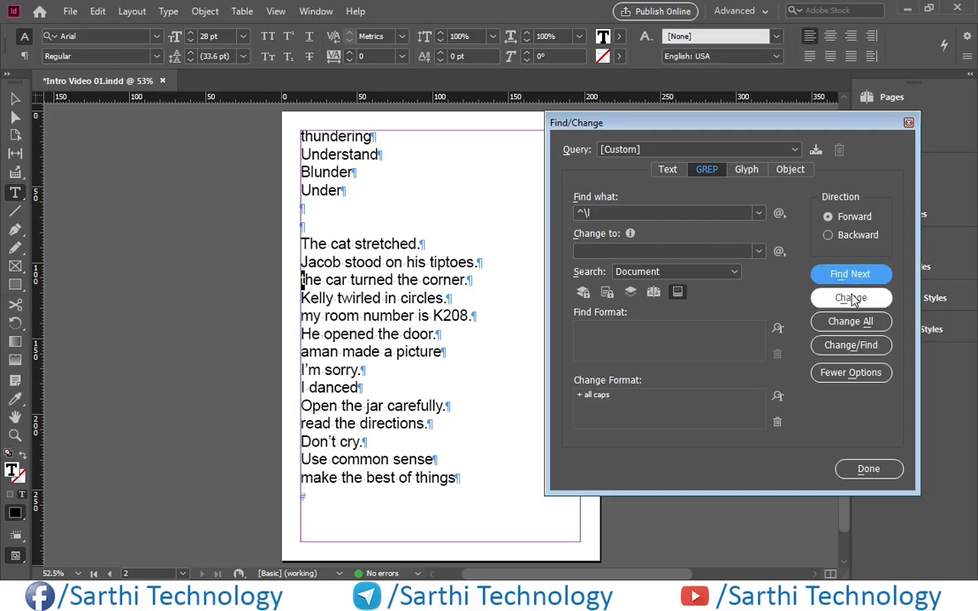
click(853, 301)
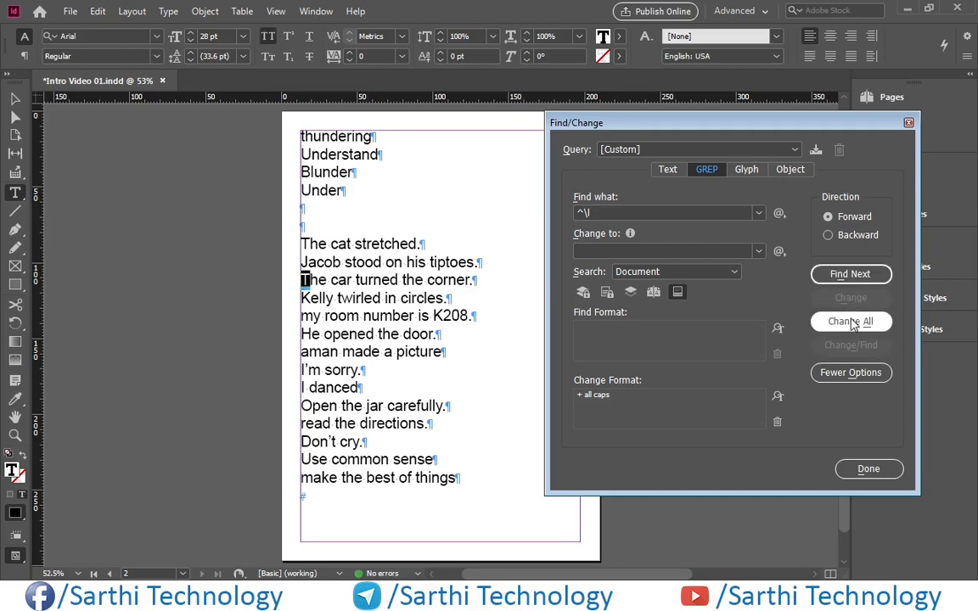
- Apply the all-caps change to every remaining match in the document and place the text cursor in "The cat stretched."
click(849, 322)
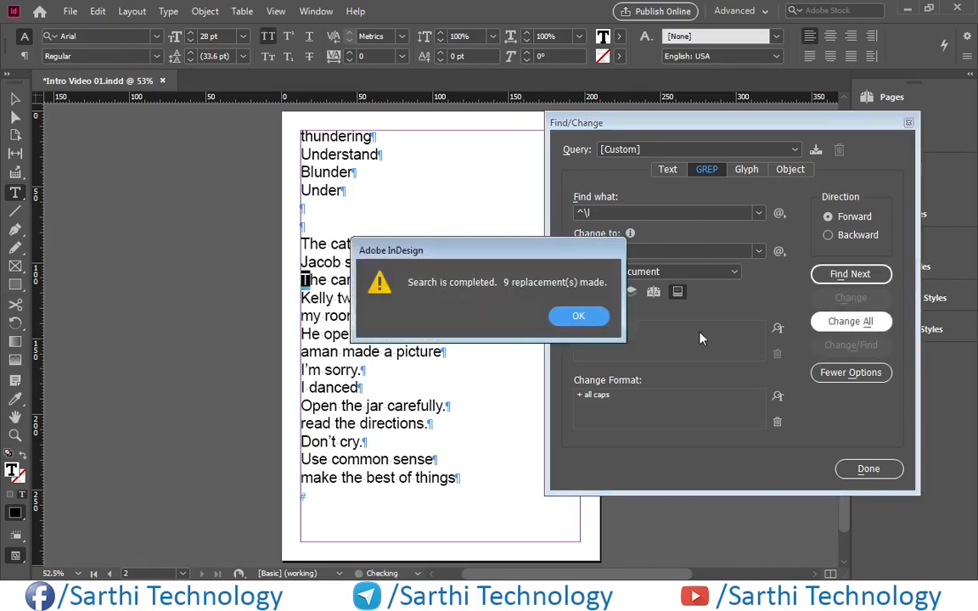
click(578, 316)
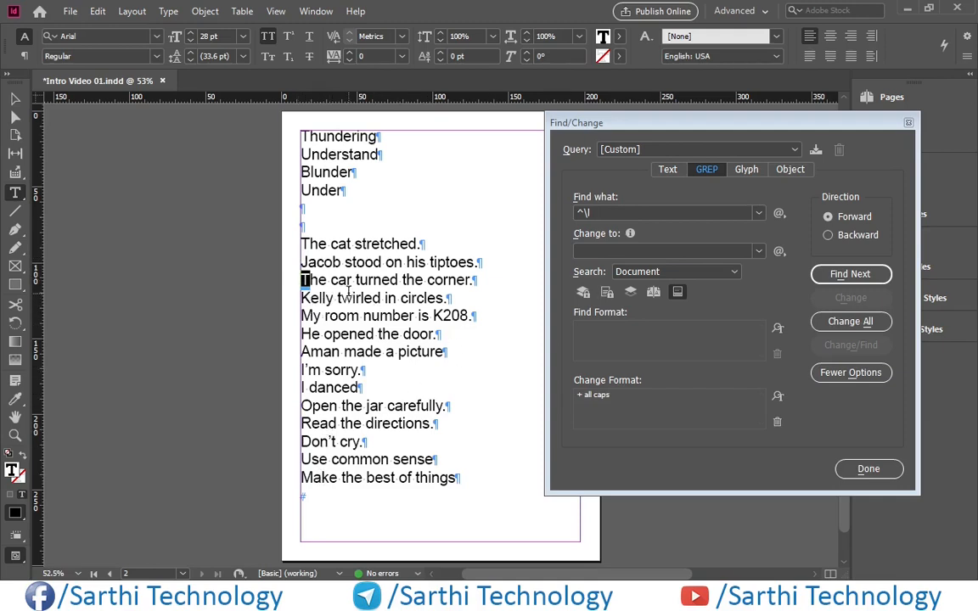
click(312, 243)
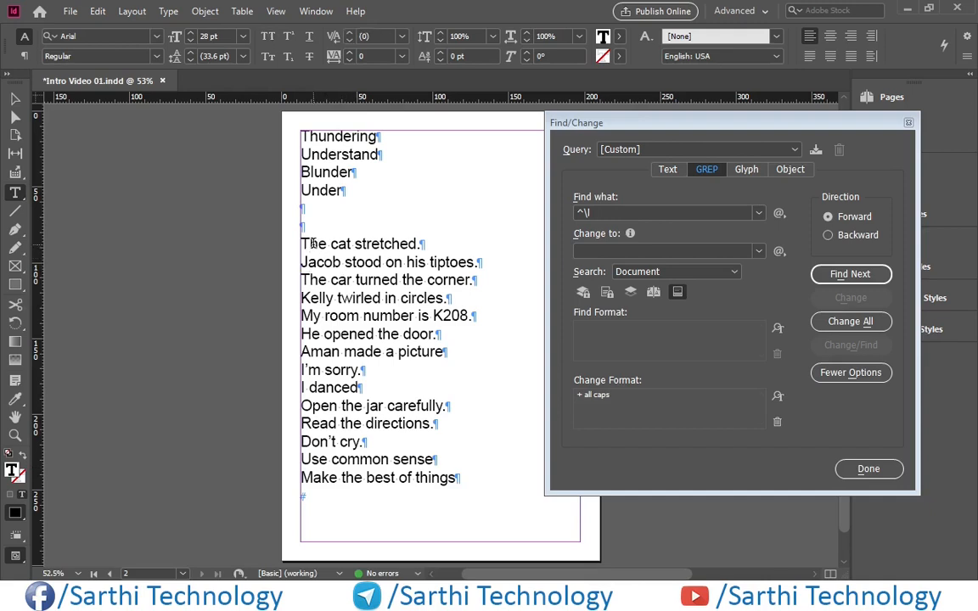
- Clear the search expression and the change formatting, and insert the End of Paragraph location $
click(714, 212)
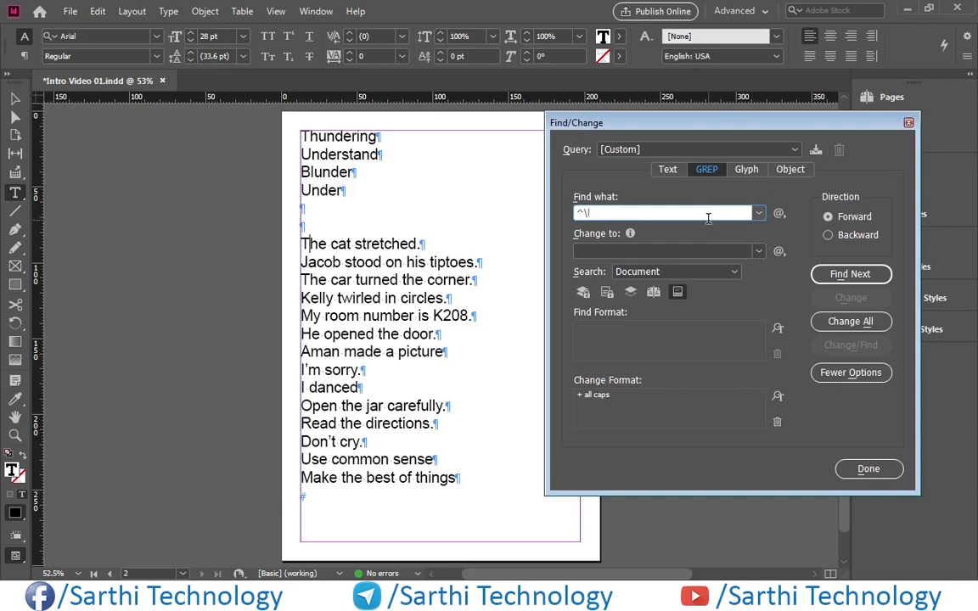
key(BackSpace)
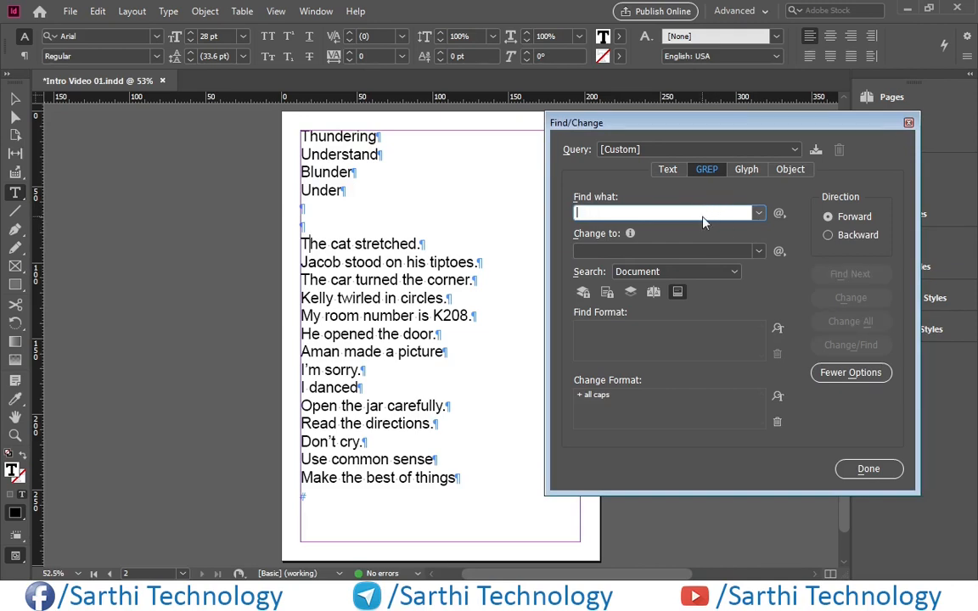
click(778, 423)
click(779, 213)
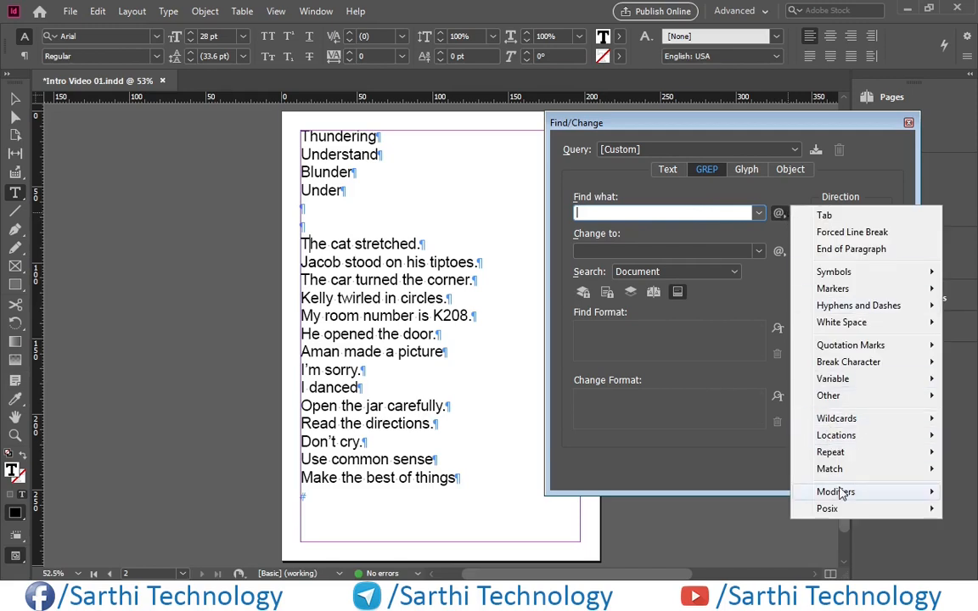
mouse_move(836, 436)
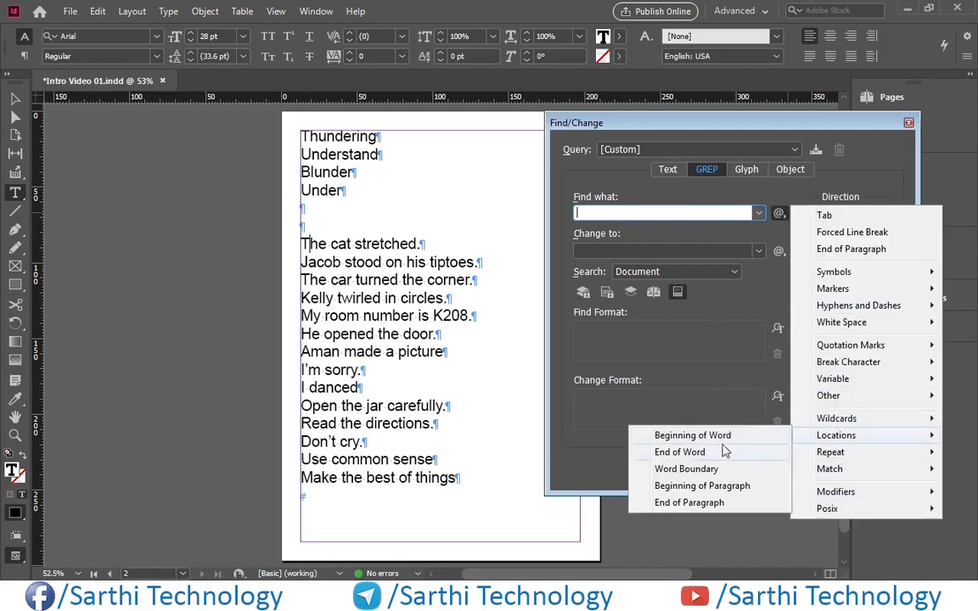
click(701, 502)
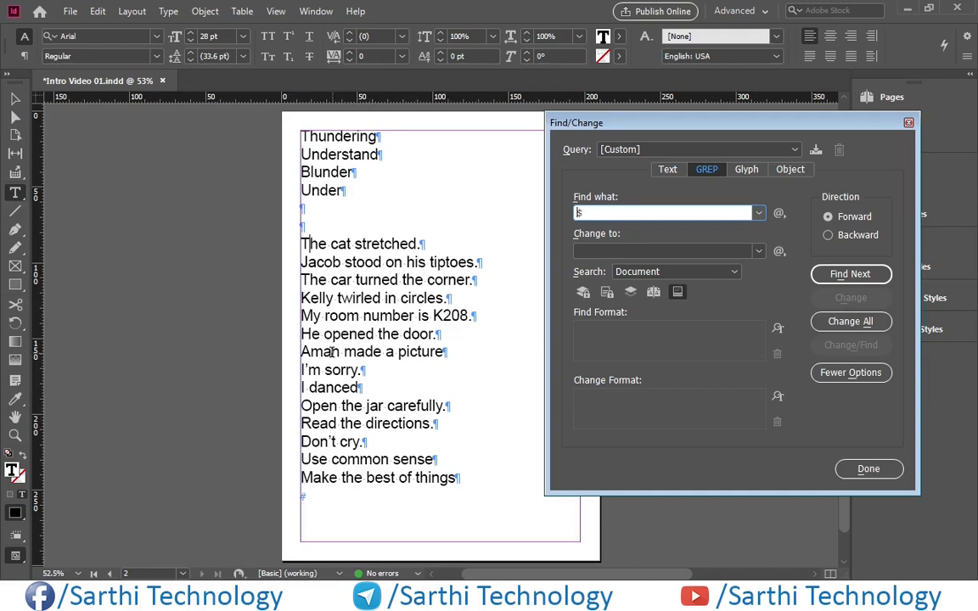
- Point out the paragraph ends after "picture" and "things", and delete the period after "The car turned the corner"
click(444, 355)
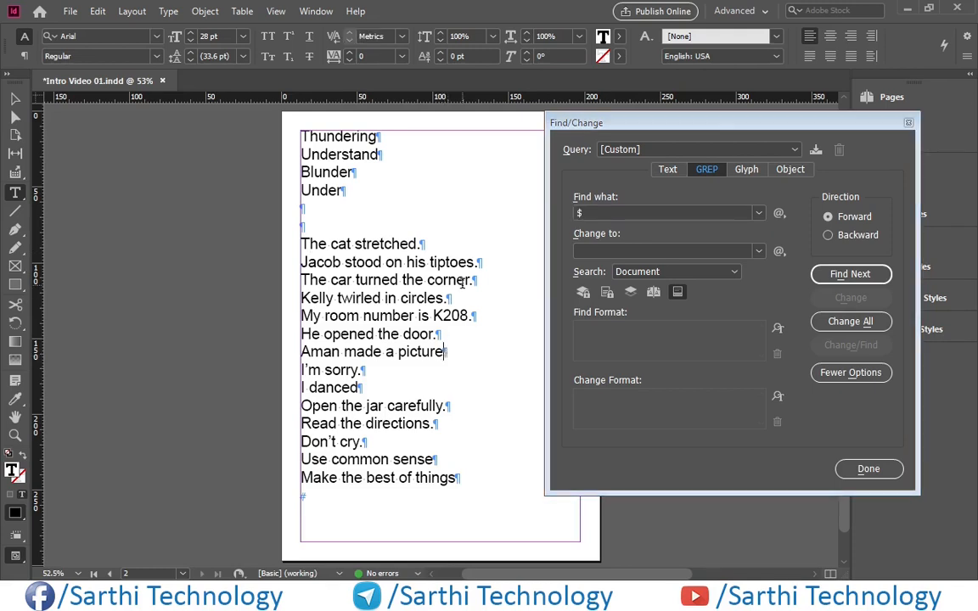
click(457, 478)
click(473, 283)
key(BackSpace)
- Insert the Any Word Character wildcard before $ to make the search \w$, and set the replacement text to "$0."
click(632, 213)
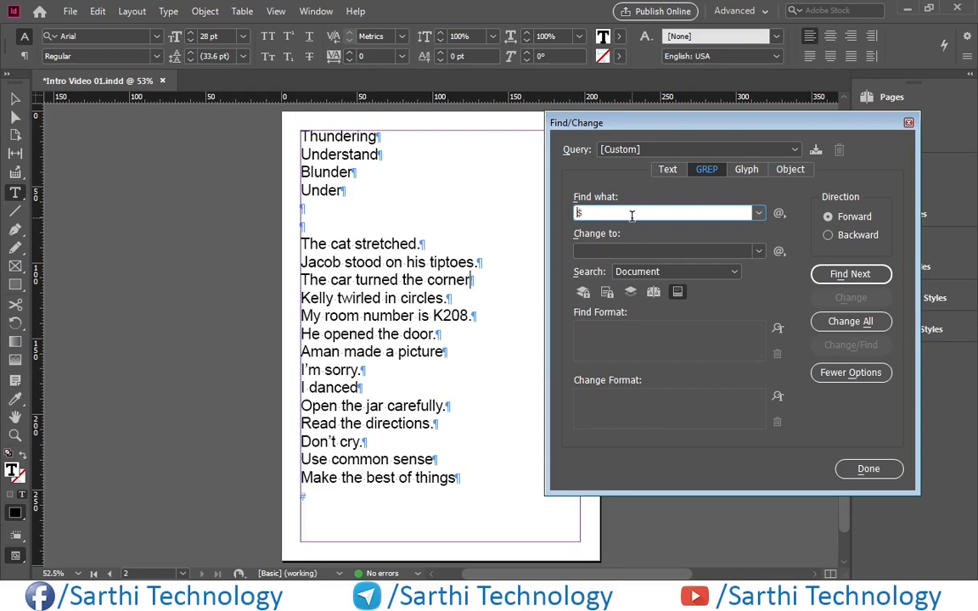
click(779, 213)
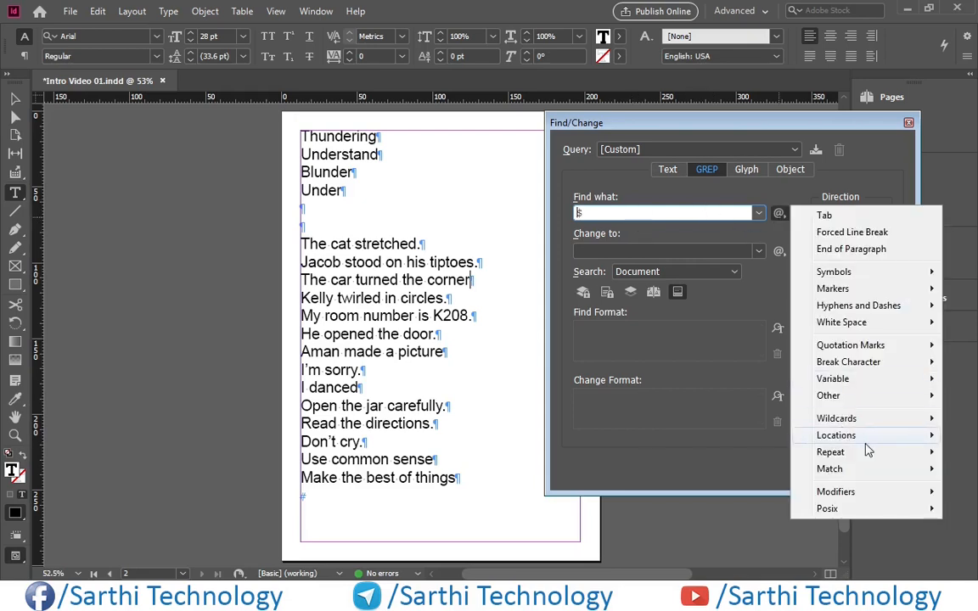
mouse_move(856, 425)
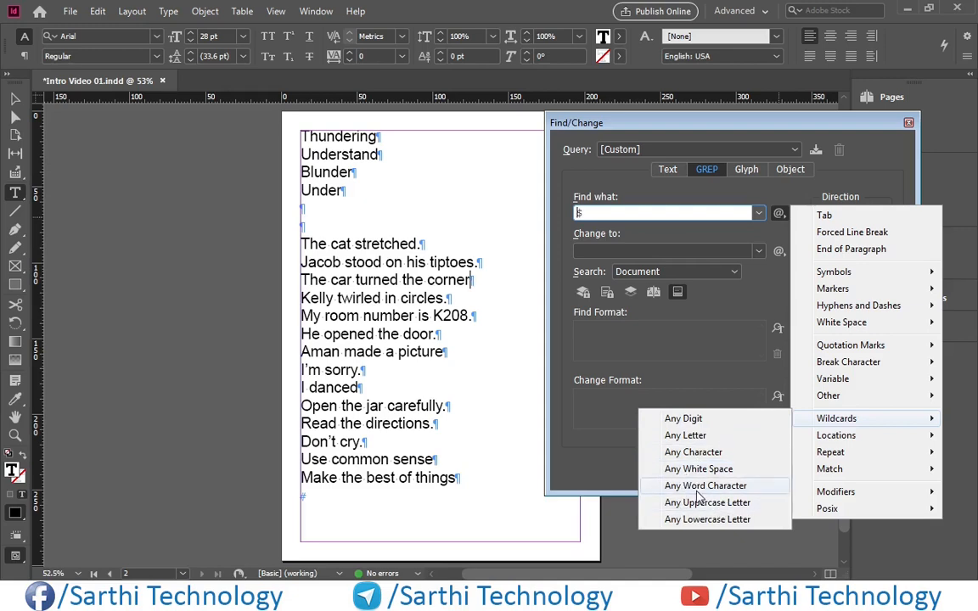
click(700, 487)
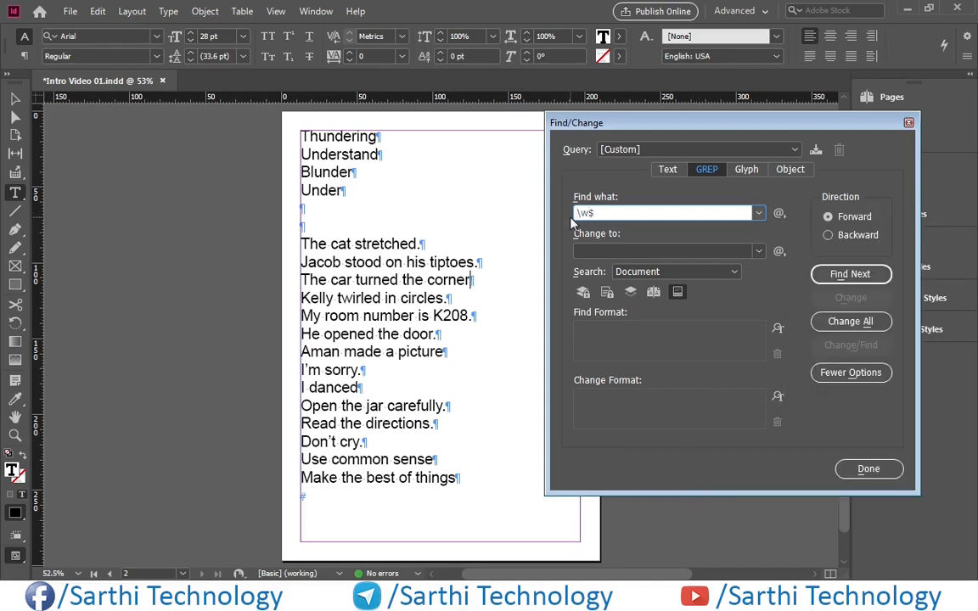
click(587, 212)
text(+)
click(627, 251)
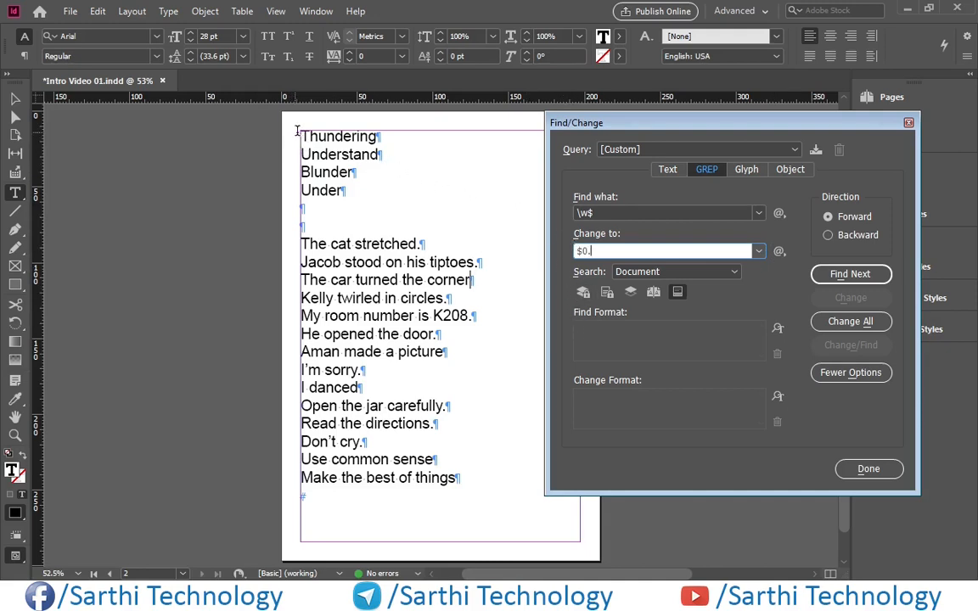
- From the empty line, add periods after "corner", "picture" and "danced" one match at a time, and replace all remaining matches in the document
click(321, 217)
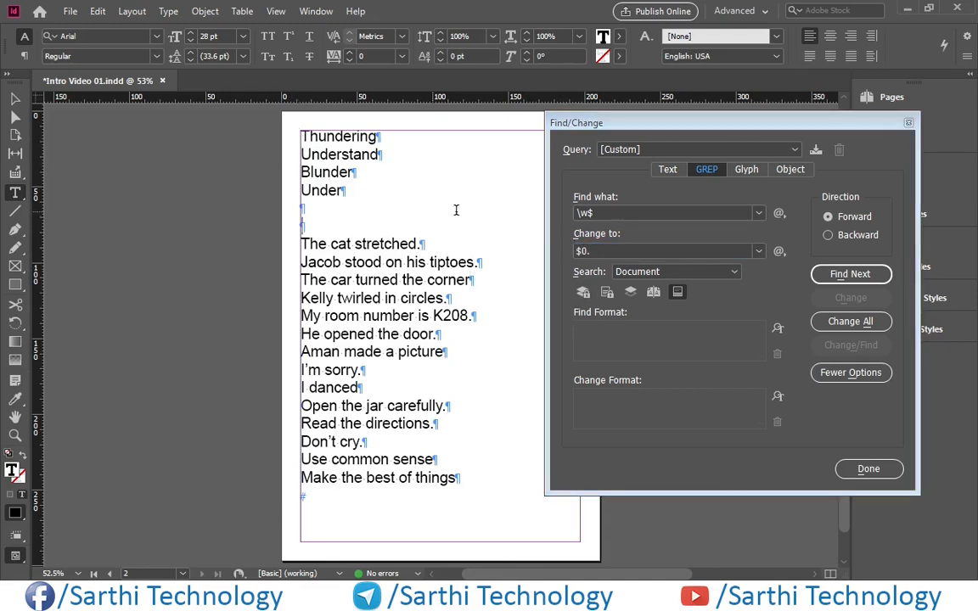
click(857, 278)
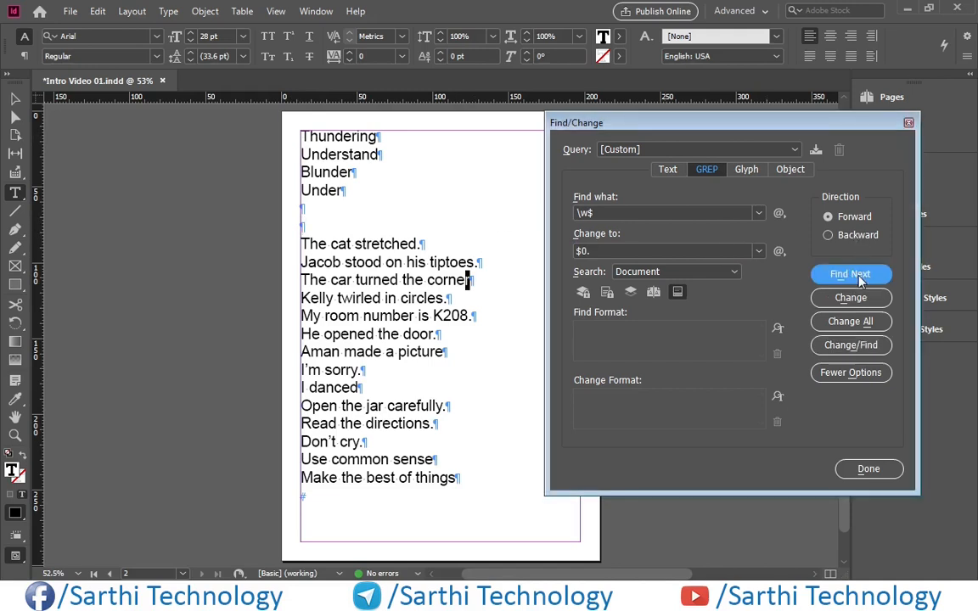
click(849, 300)
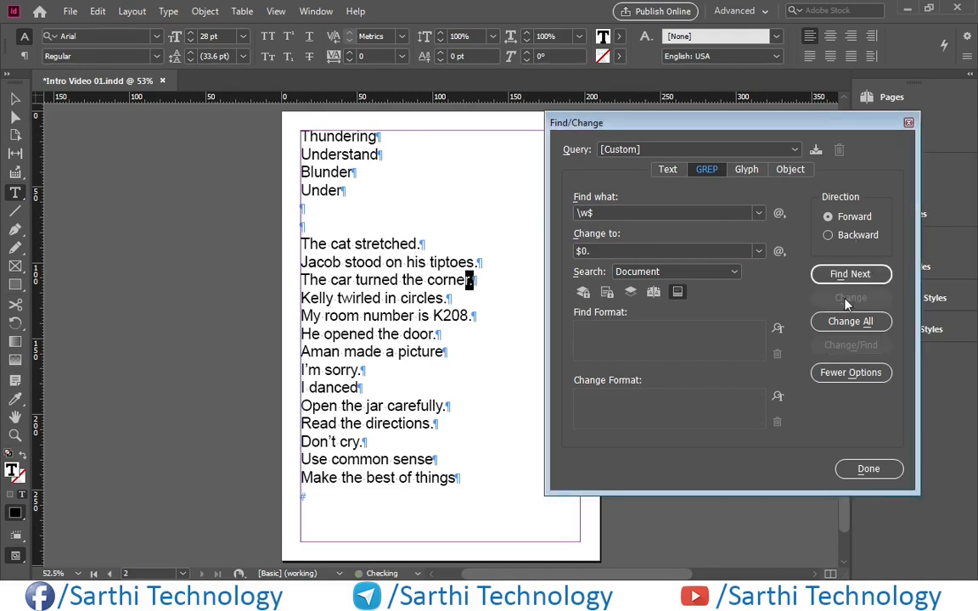
click(847, 276)
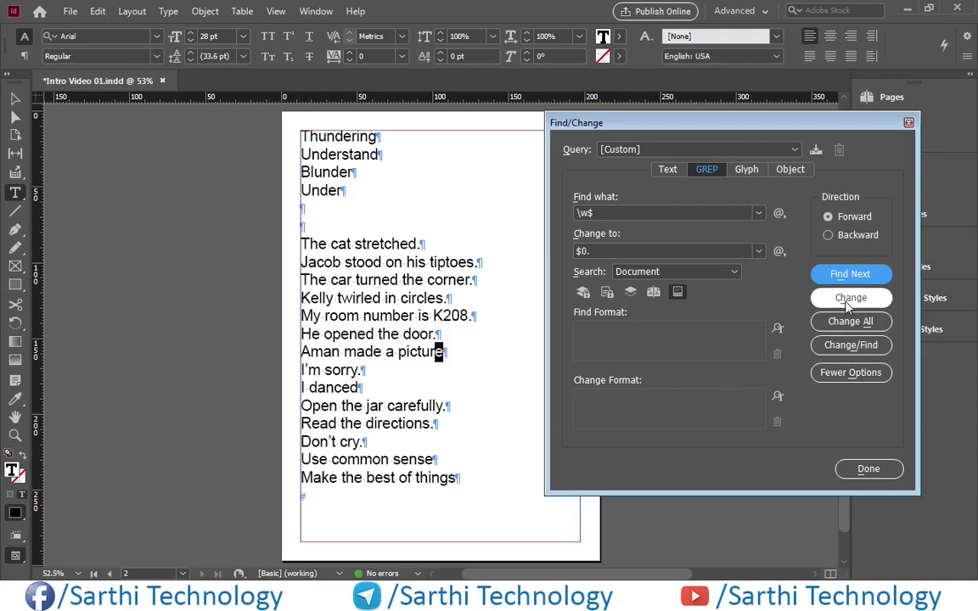
click(849, 299)
click(851, 277)
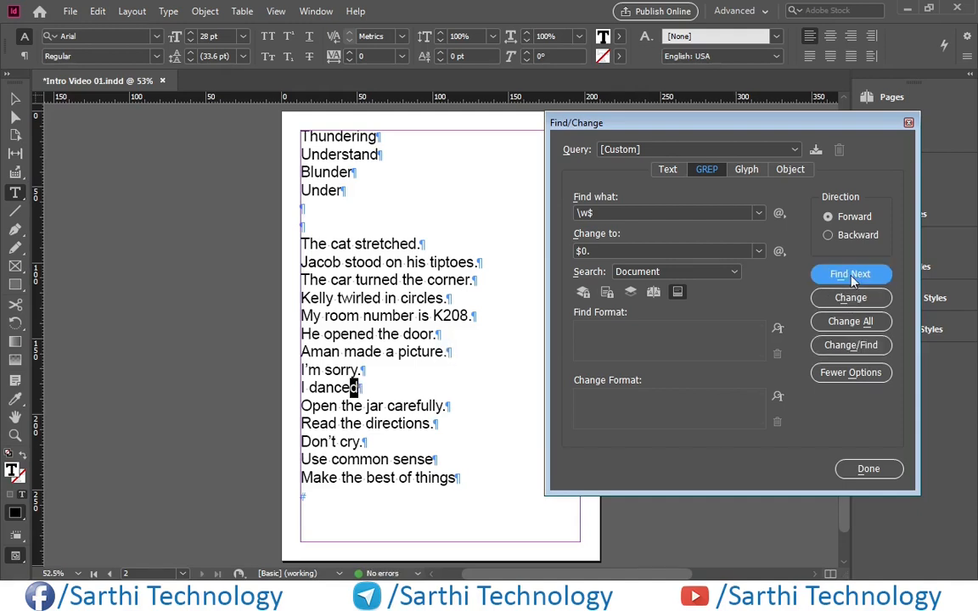
click(851, 298)
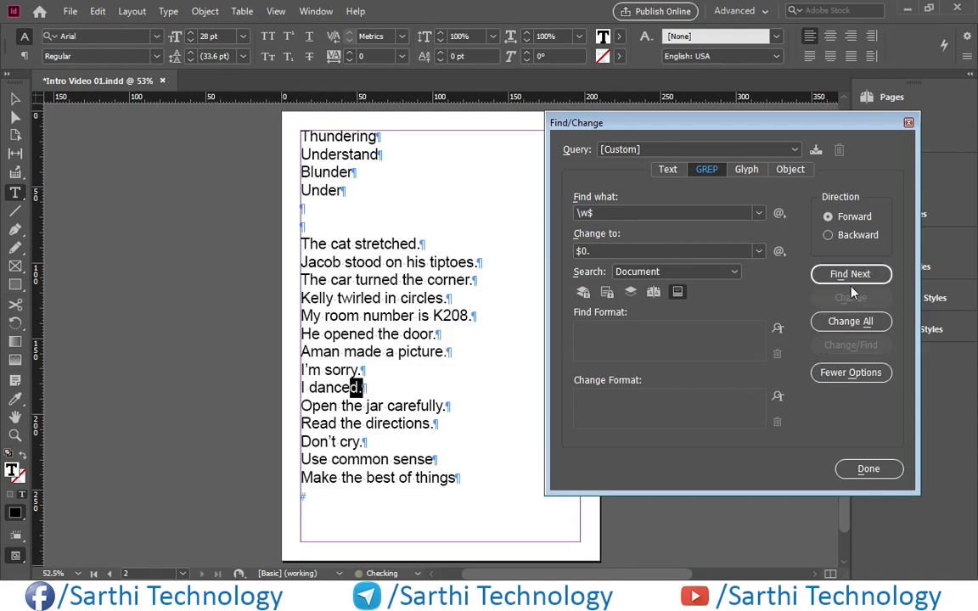
click(850, 321)
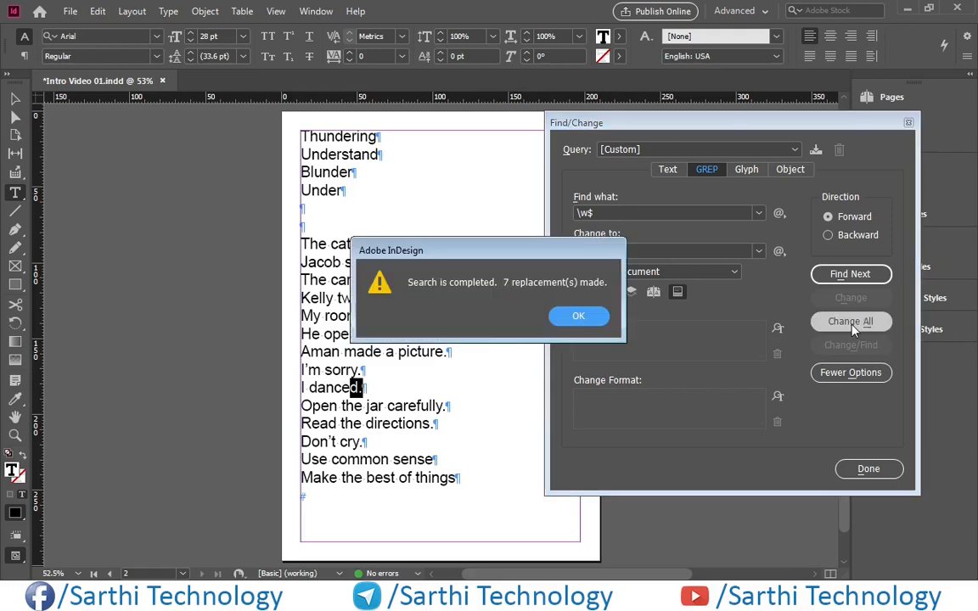
click(578, 316)
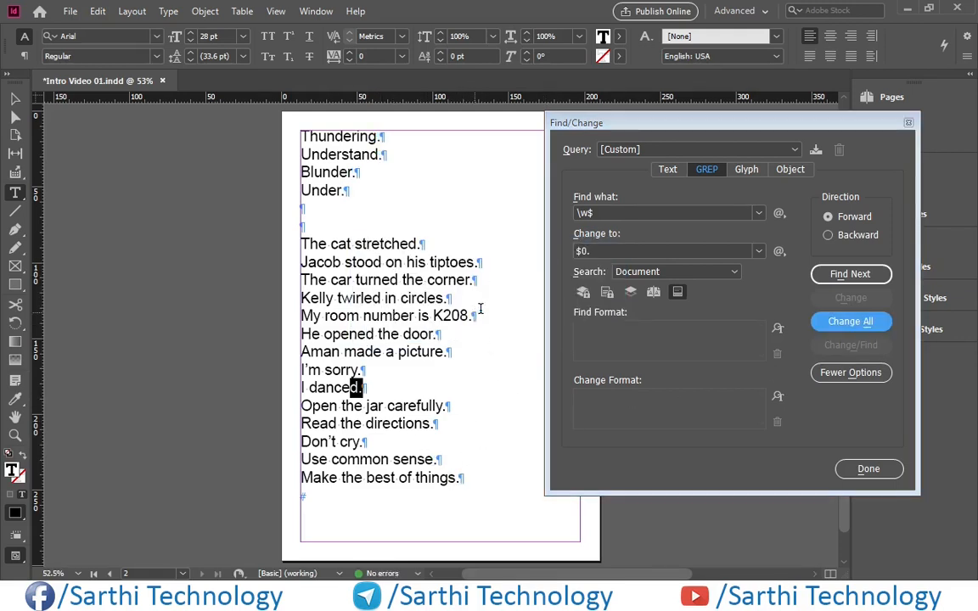
- Review the location metacharacters available for the GREP search expression, from Beginning of Word to End of Paragraph
click(779, 215)
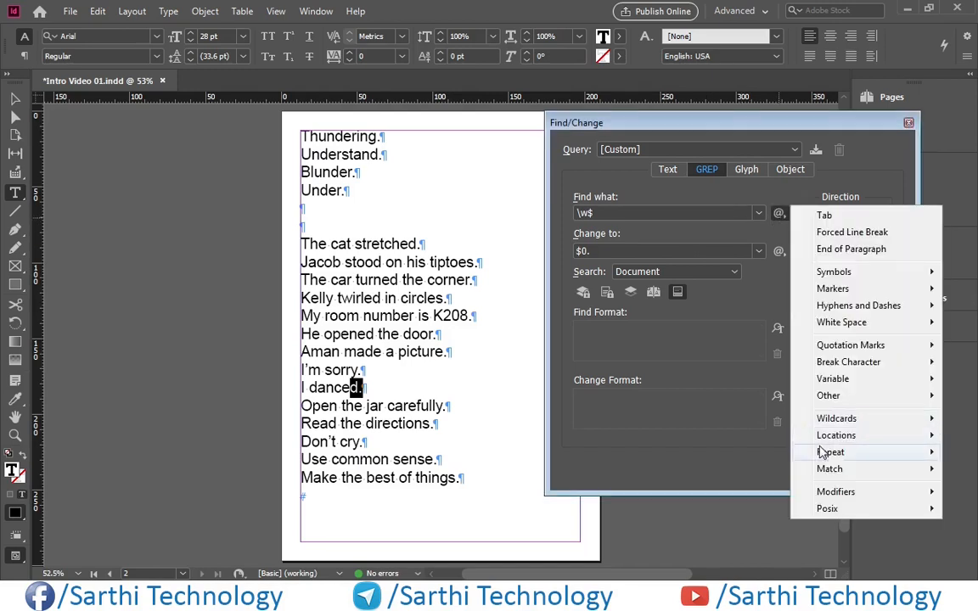
mouse_move(831, 435)
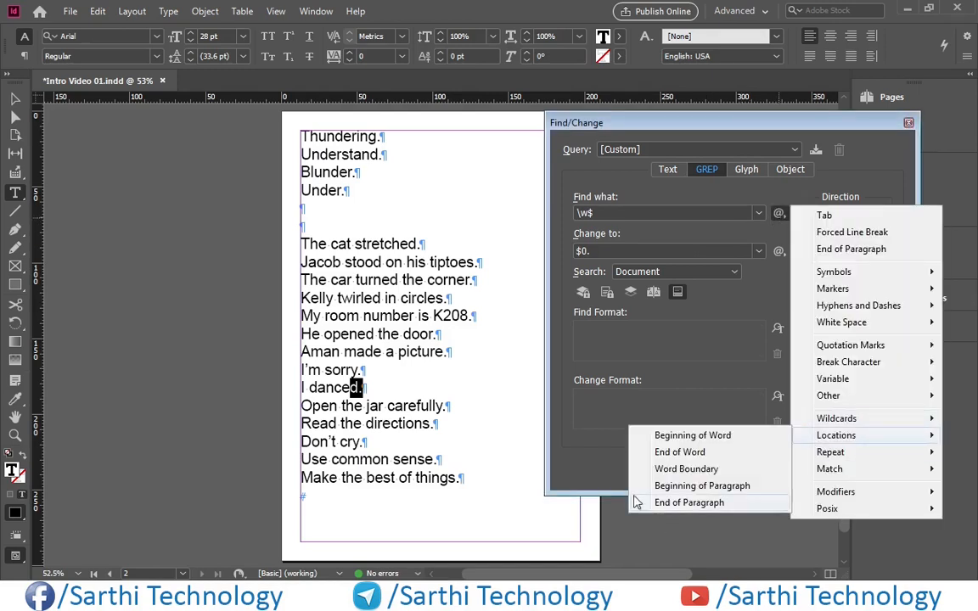
click(574, 466)
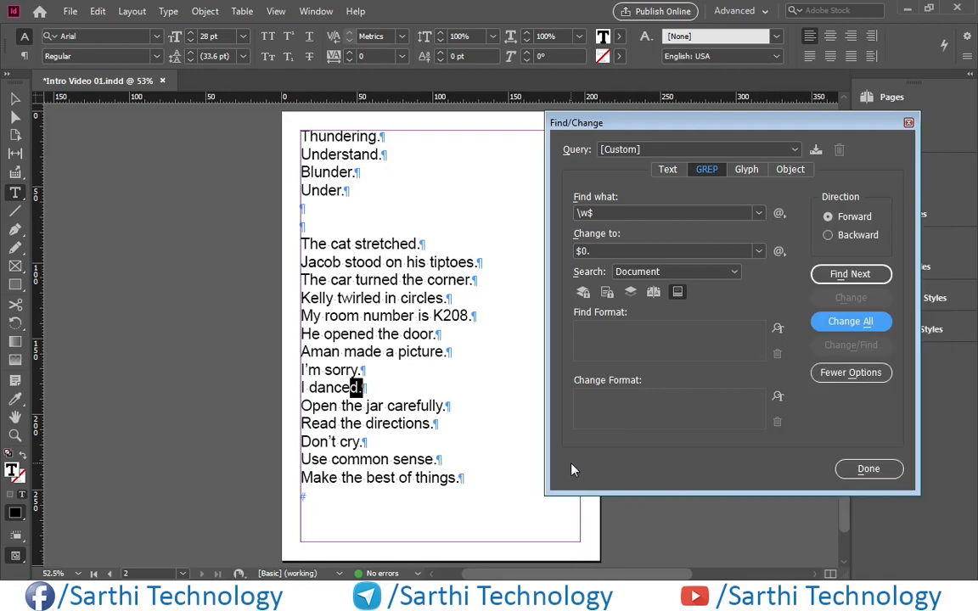
click(337, 300)
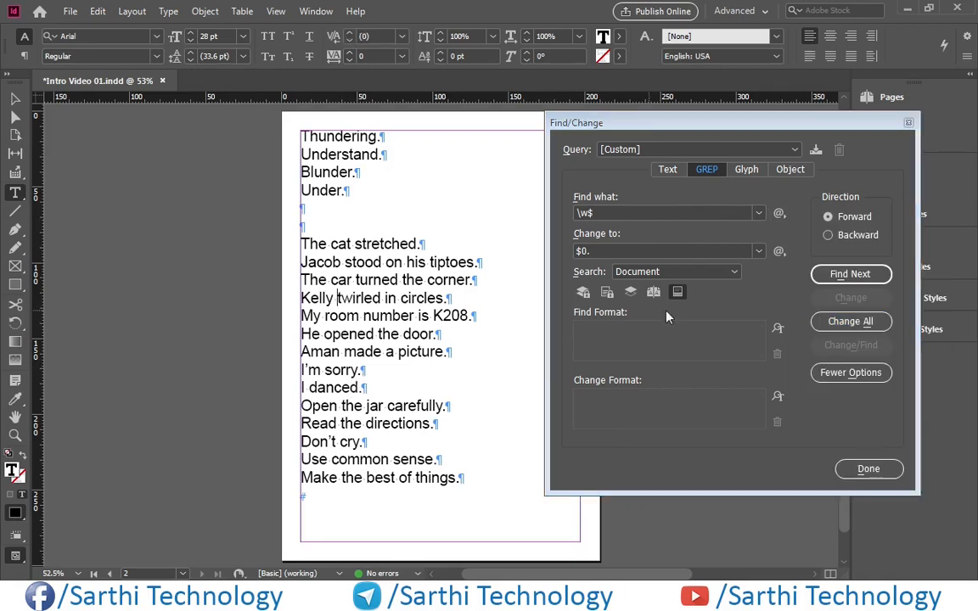
click(778, 213)
mouse_move(834, 437)
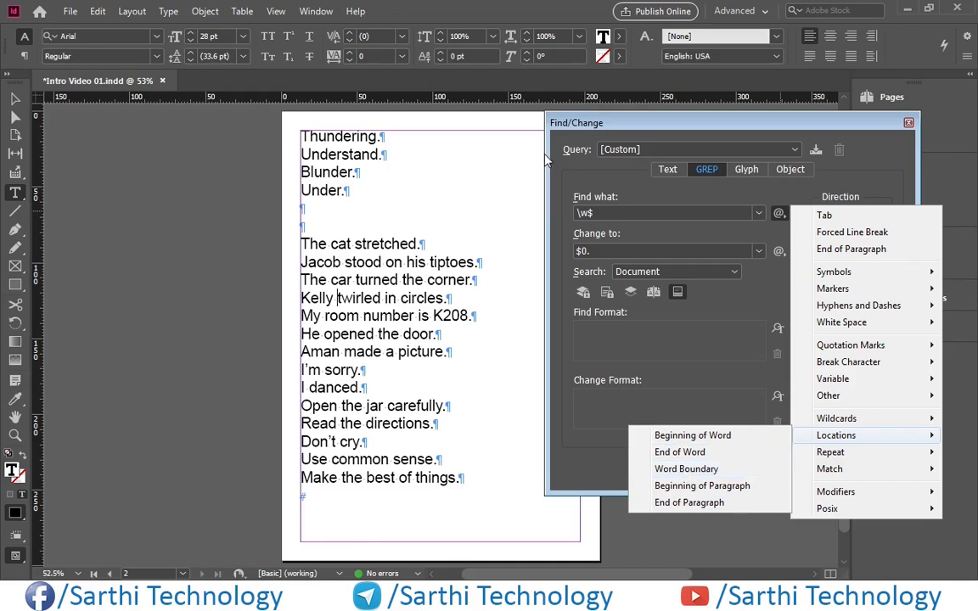
- Clear both the GREP search expression and the replacement text
click(608, 213)
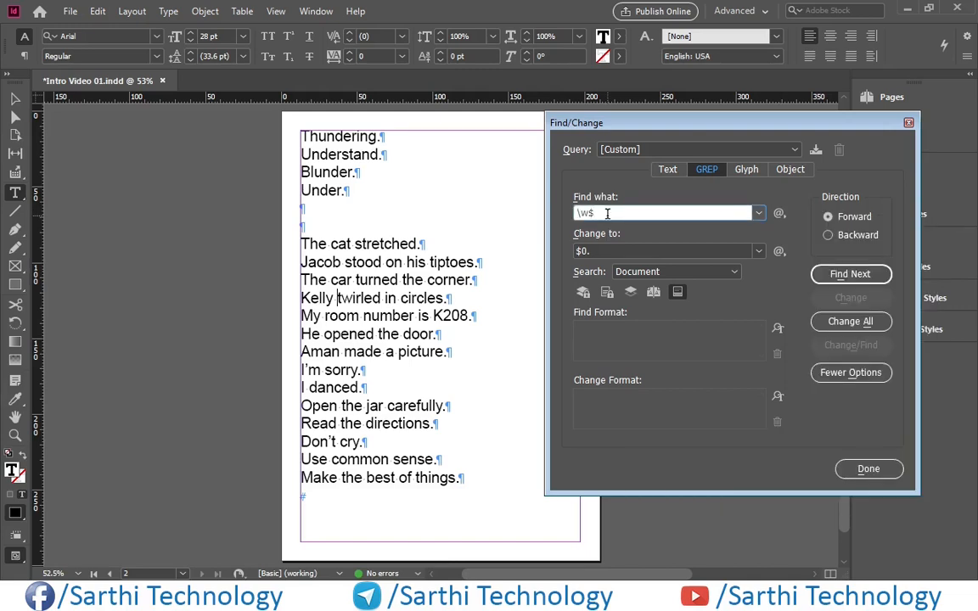
key(BackSpace)
key(BackSpace)
key(BackSpace)
click(608, 251)
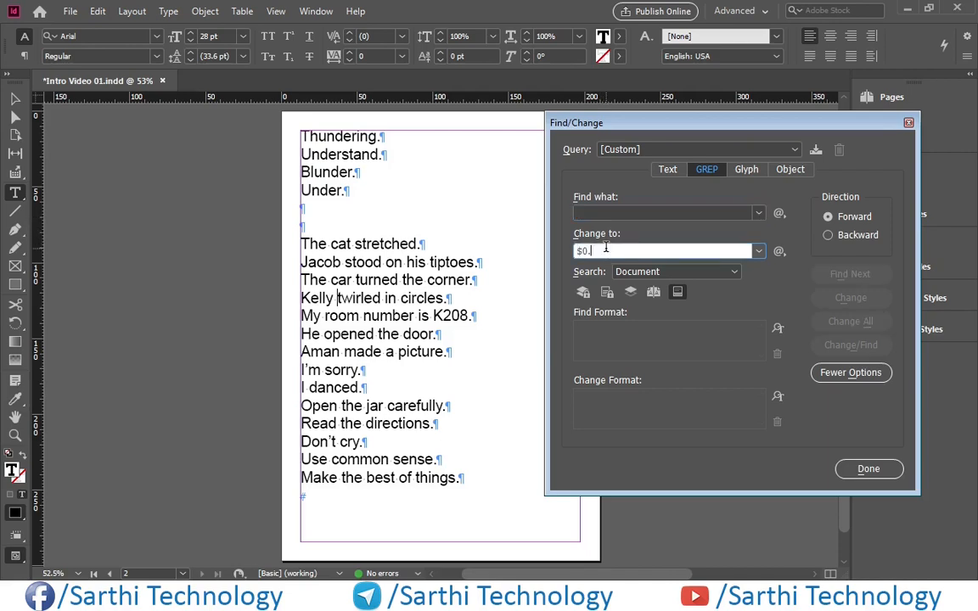
key(BackSpace)
key(BackSpace)
key(BackSpace)
- Delete the periods after "Thundering", "Understand", "Blunder" and "Under" in the word list at the start of the page
click(307, 137)
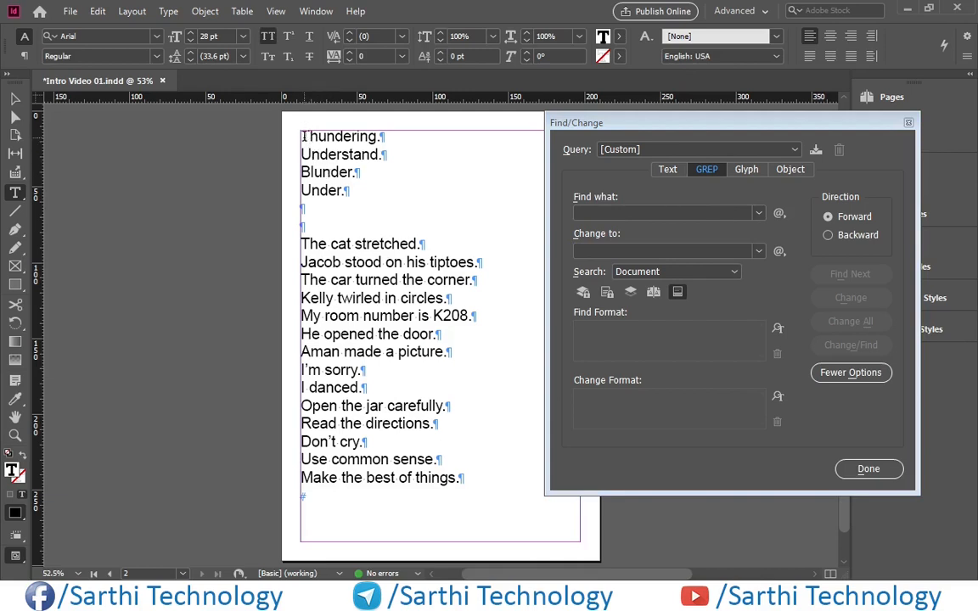
drag(299, 132, 349, 169)
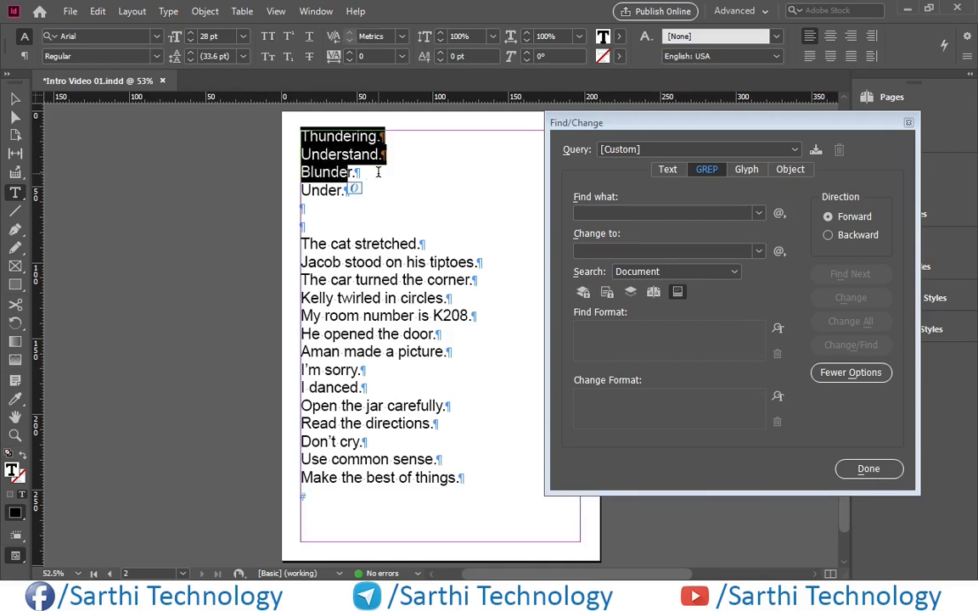
click(379, 137)
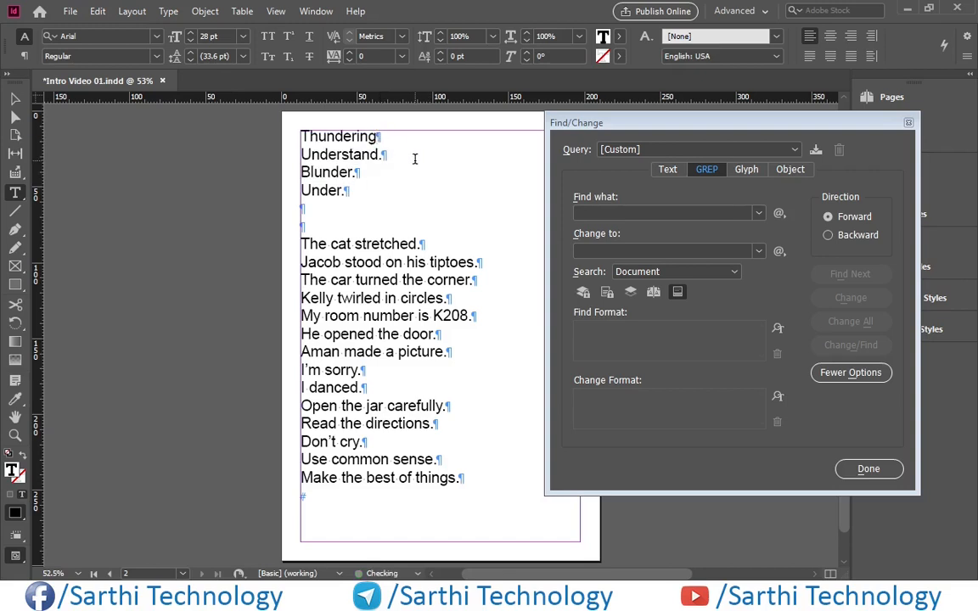
key(Down)
key(BackSpace)
key(Down)
key(BackSpace)
key(Down)
key(BackSpace)
- Insert the Word Boundary location, change it to the uppercase \B, and complete the search expression as \Bunder\B
click(621, 210)
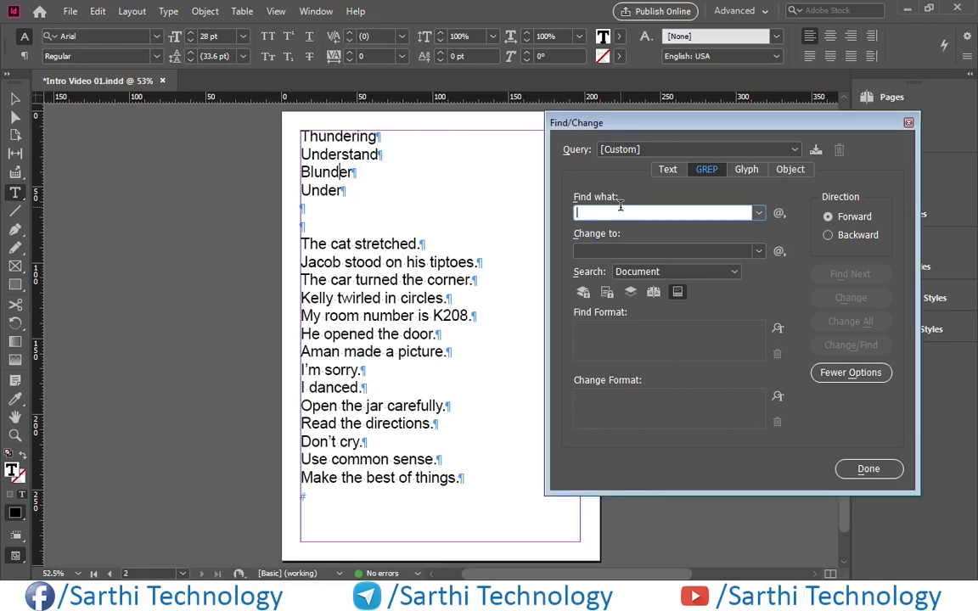
click(780, 213)
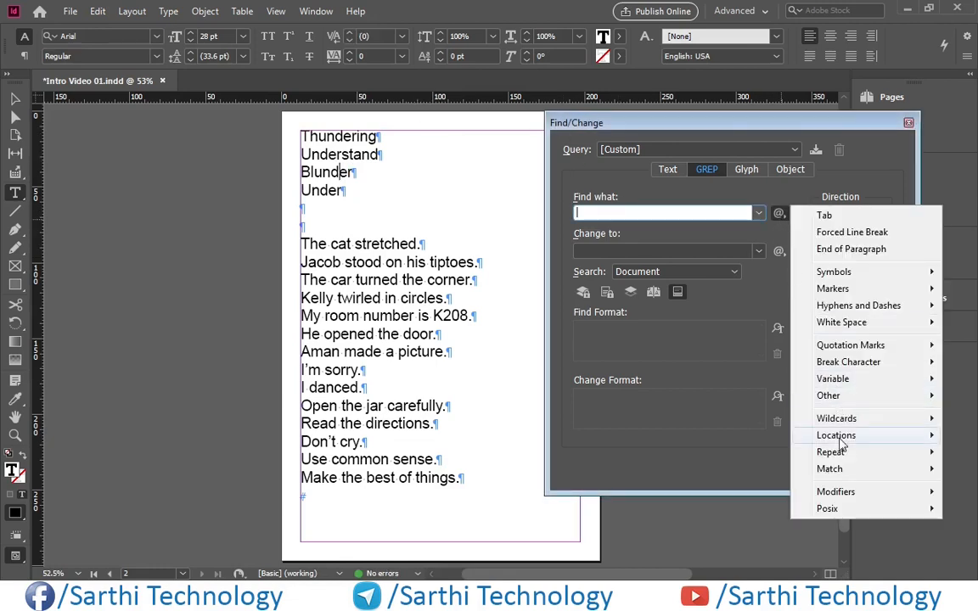
click(601, 426)
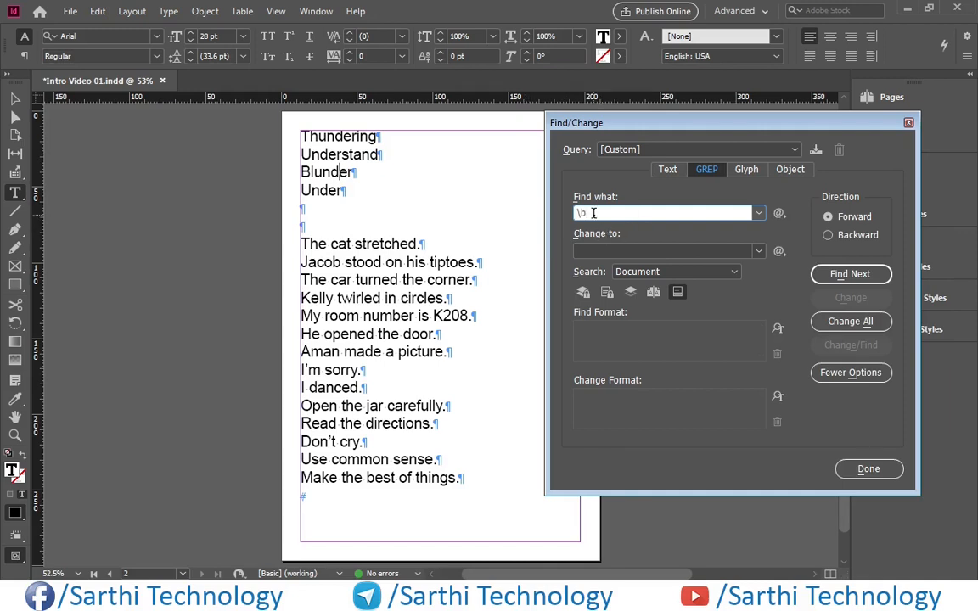
key(BackSpace)
text(B)
double_click(593, 213)
click(594, 213)
text(\Bunder)
drag(587, 214, 611, 214)
click(591, 214)
- Replace the capital T of "Thundering" with a lowercase t
click(303, 136)
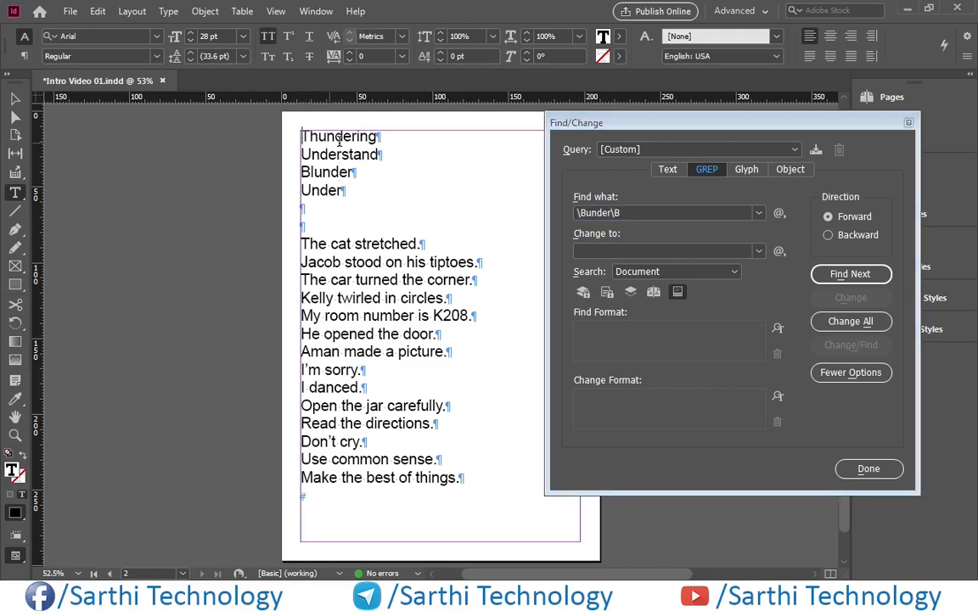
key(shift+Right)
key(Left)
key(Delete)
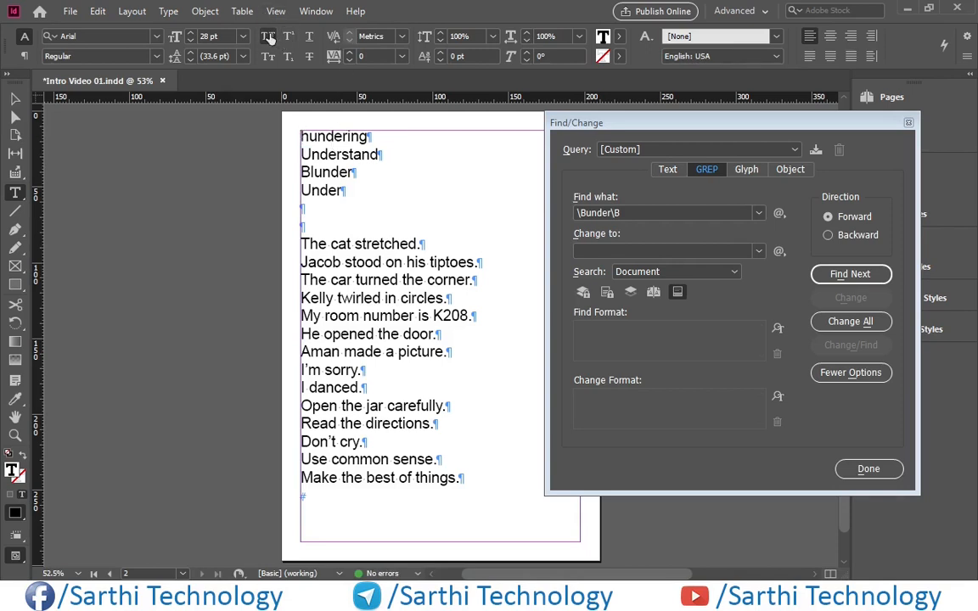
text(t)
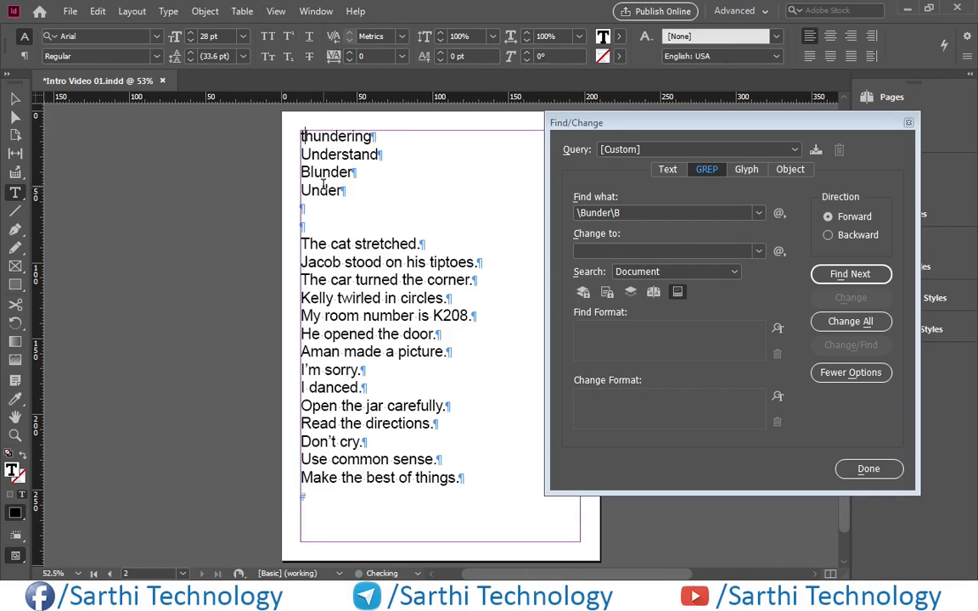
- Change the capital initials of "Understand", "Blunder" and "Under" to lowercase
key(Down)
key(shift+Right)
text(u)
key(Left)
key(Up)
key(shift+Down)
key(shift+Down)
key(shift+Down)
key(shift+Down)
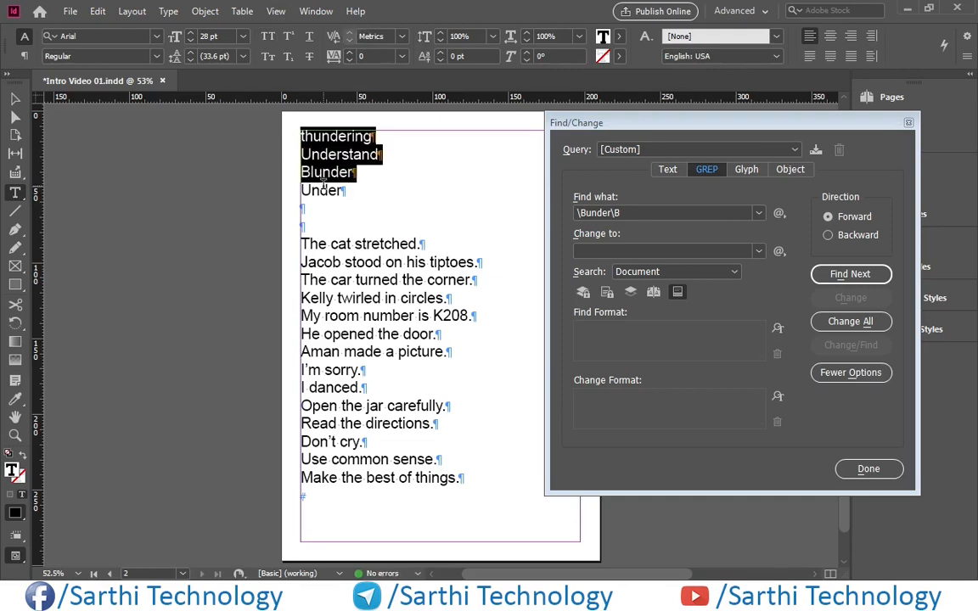
click(267, 37)
click(268, 37)
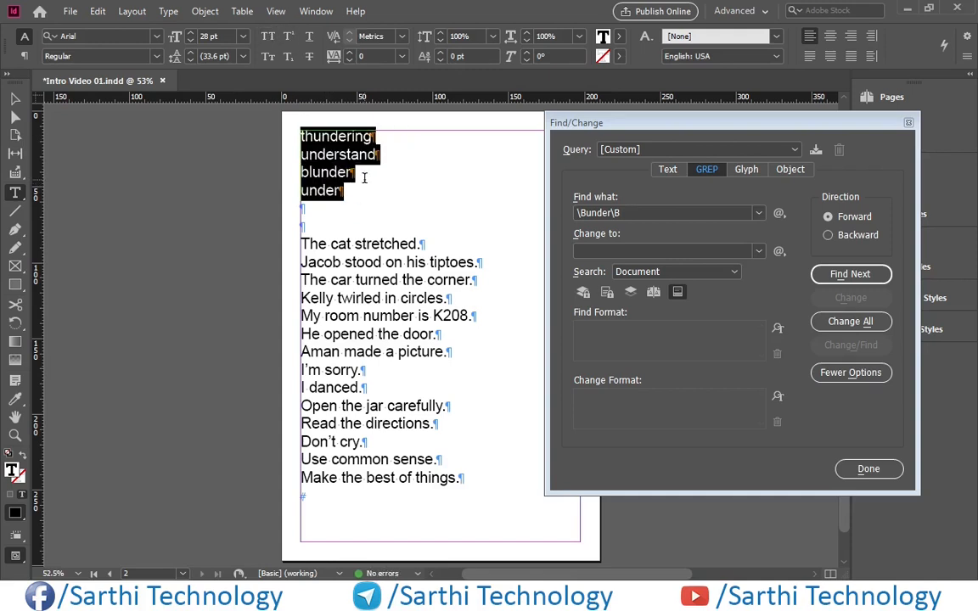
- Point out the four lowercase words and step through the document's matches for \Bunder\B until the search ends
click(321, 155)
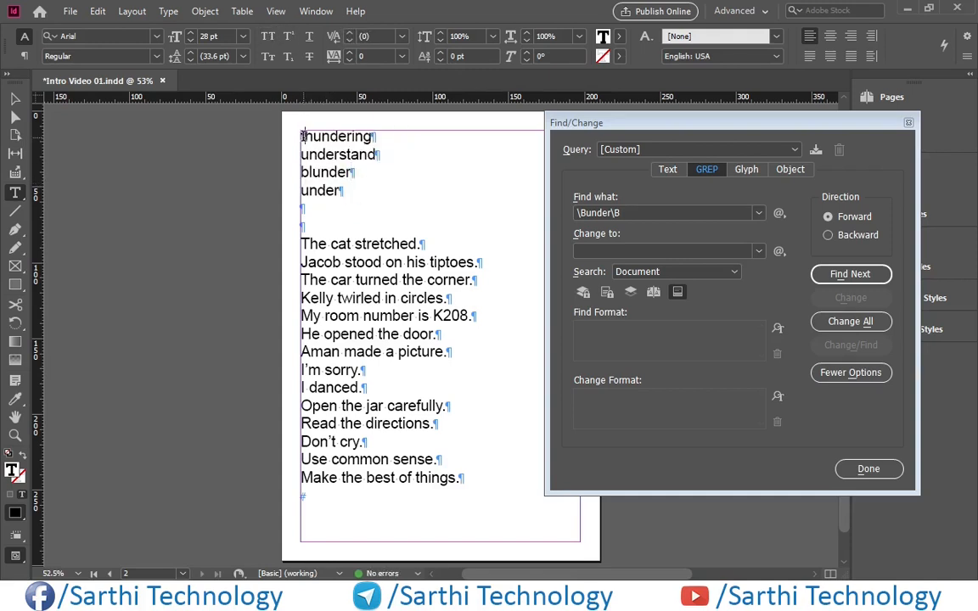
drag(302, 136, 350, 193)
click(317, 174)
click(843, 275)
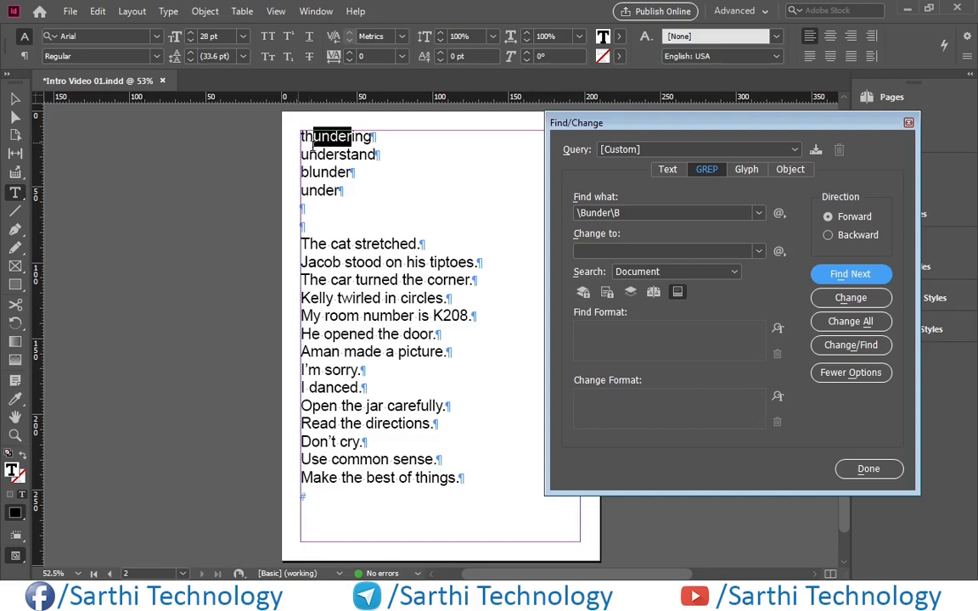
click(852, 275)
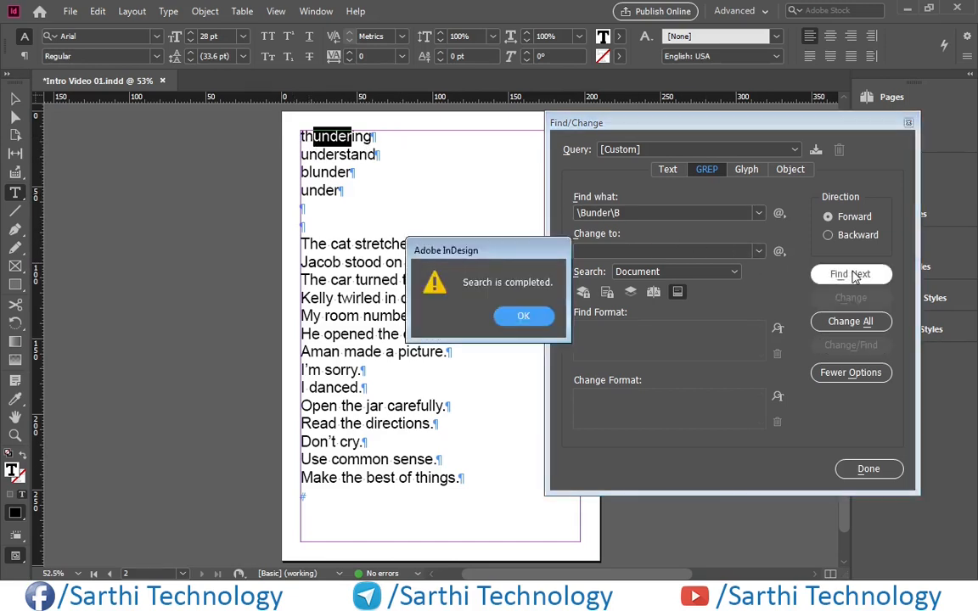
click(520, 317)
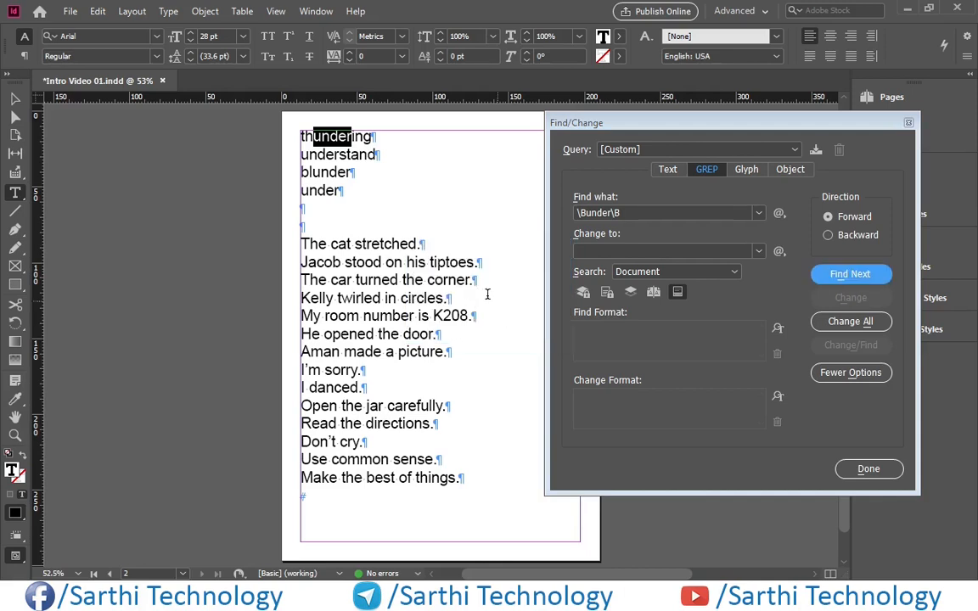